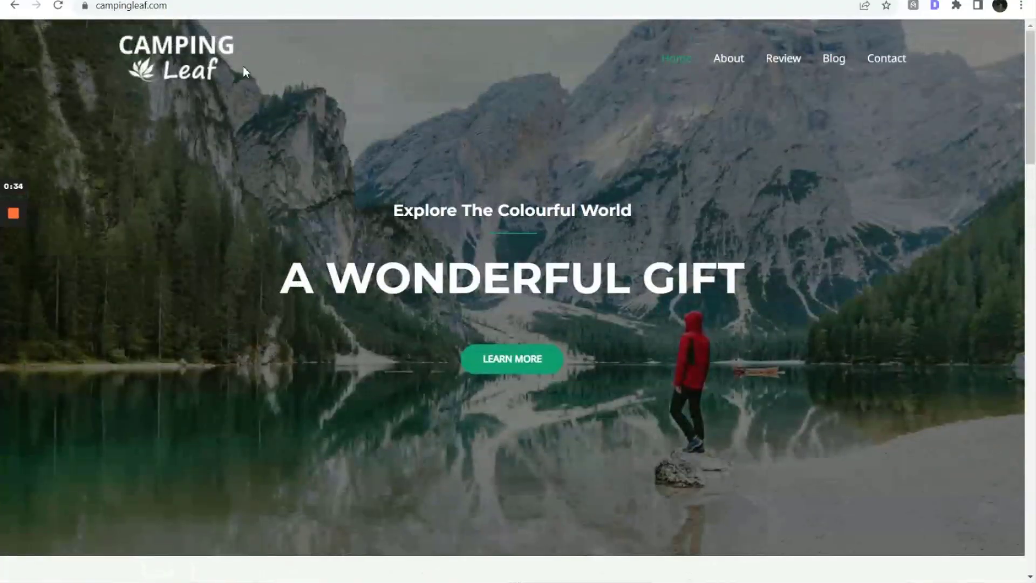
Reload the Camping Leaf homepage and confirm Latest Blogs shows 'No post found!'.
{"action": "left_click", "coordinate": [210, 66]}
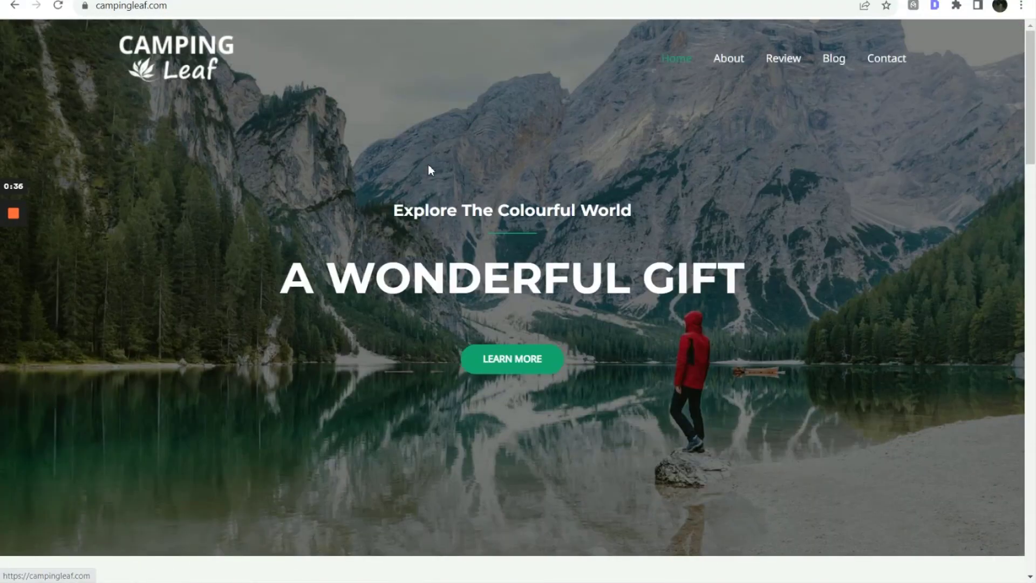
{"action": "scroll", "coordinate": [488, 180], "scroll_direction": "down", "scroll_amount": 15}
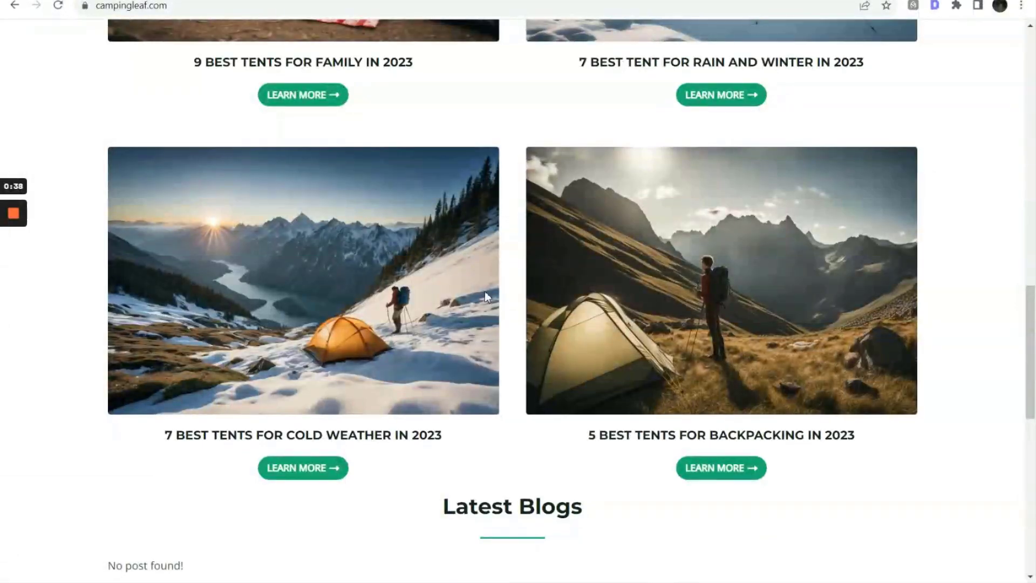
{"action": "scroll", "coordinate": [485, 291], "scroll_direction": "down", "scroll_amount": 6}
{"action": "left_click_drag", "start_coordinate": [103, 231], "coordinate": [205, 233]}
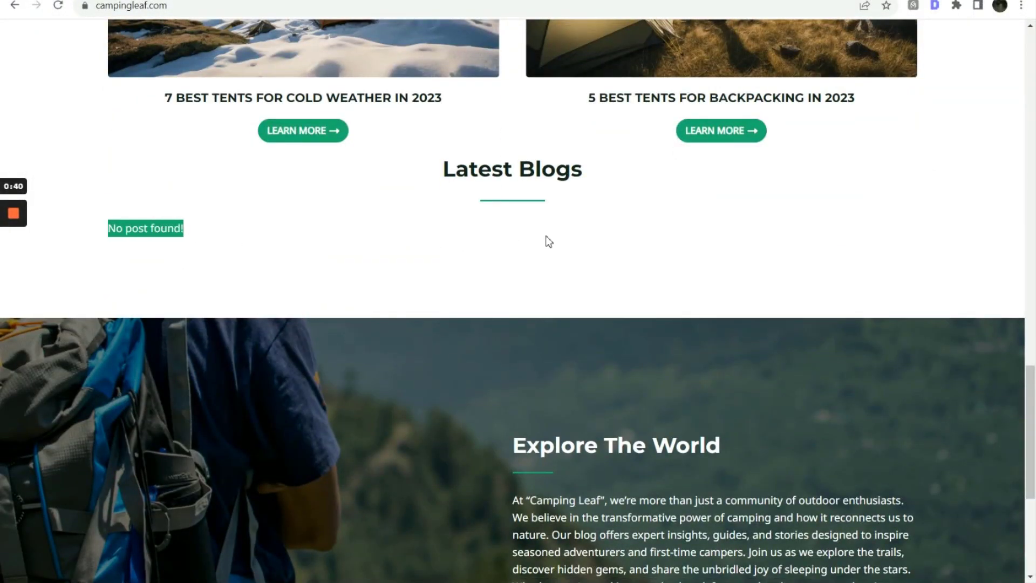
{"action": "scroll", "coordinate": [548, 238], "scroll_direction": "up", "scroll_amount": 20}
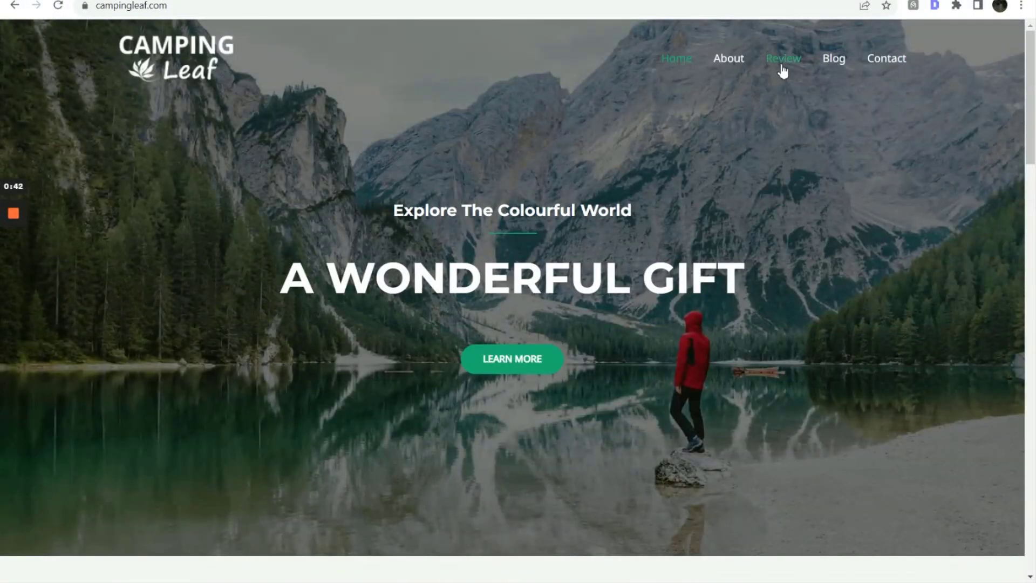
Go to the Review page and scroll through the tent review listings.
{"action": "left_click", "coordinate": [782, 63]}
{"action": "scroll", "coordinate": [788, 160], "scroll_direction": "down", "scroll_amount": 17}
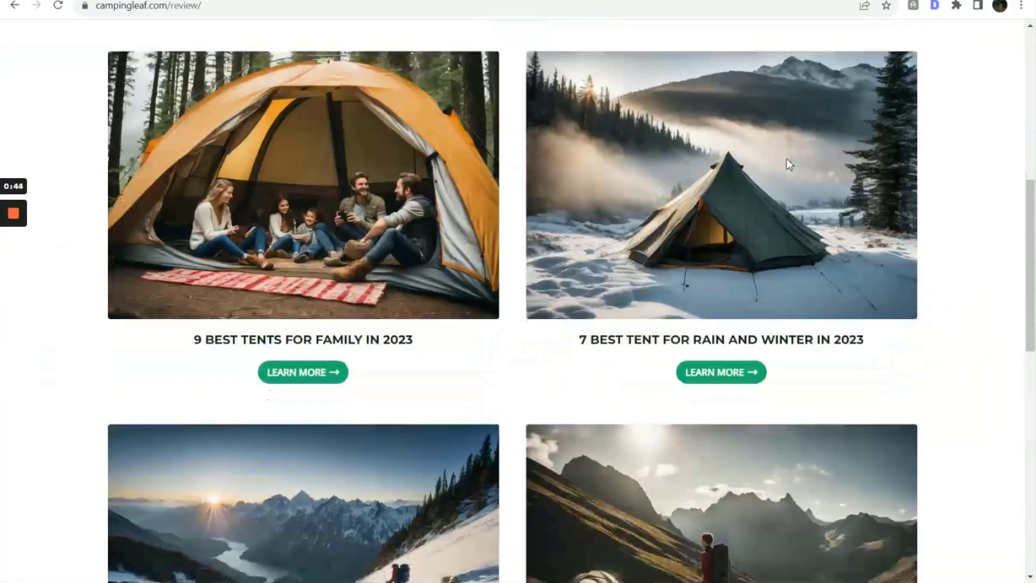
{"action": "scroll", "coordinate": [394, 283], "scroll_direction": "up", "scroll_amount": 7}
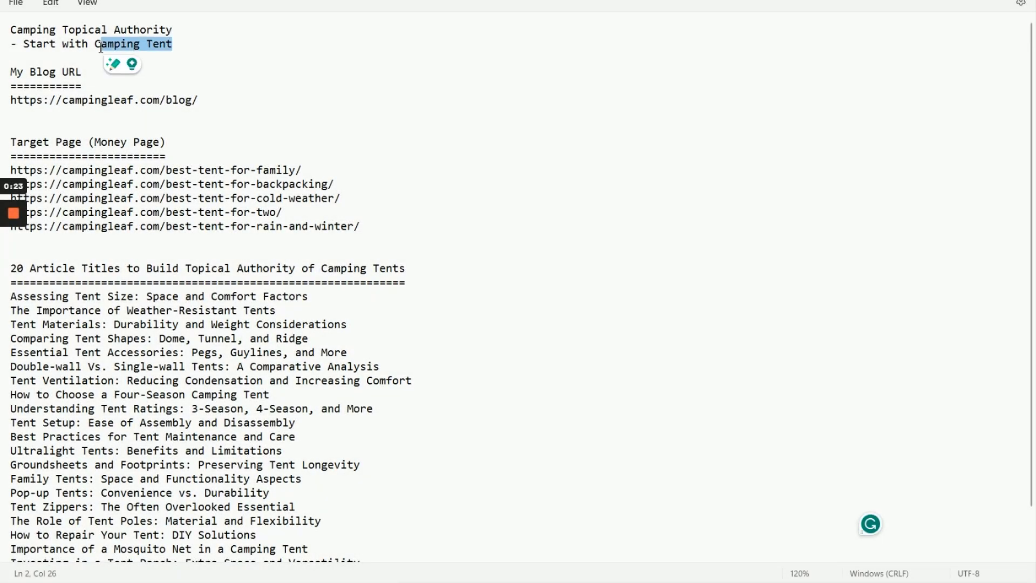
Highlight the blog URL, then the five target money-page URLs in the notes, and return to Chrome.
{"action": "left_click", "coordinate": [164, 93]}
{"action": "left_click_drag", "start_coordinate": [208, 101], "coordinate": [10, 101]}
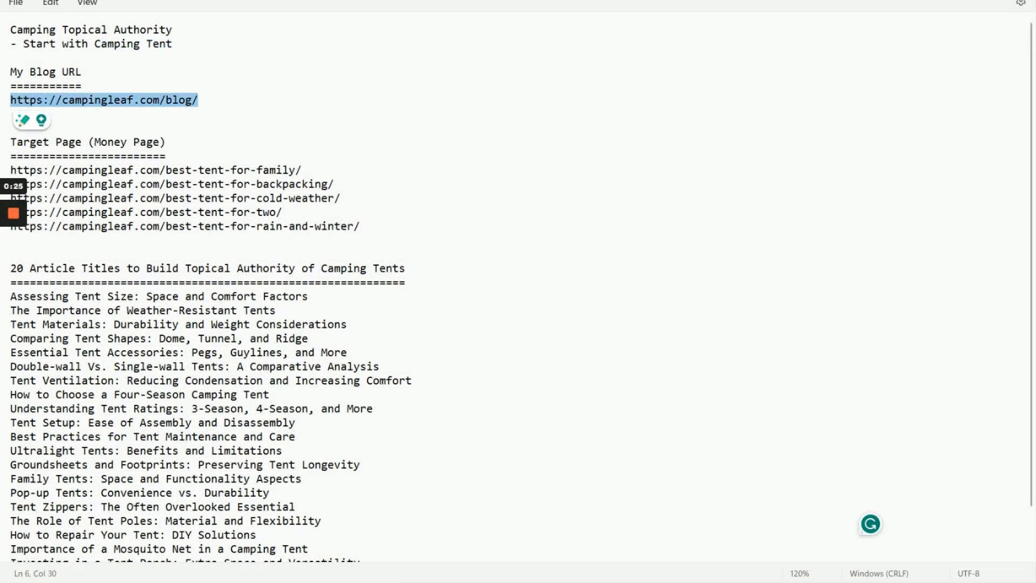
{"action": "left_click", "coordinate": [208, 154]}
{"action": "left_click_drag", "start_coordinate": [365, 231], "coordinate": [44, 170]}
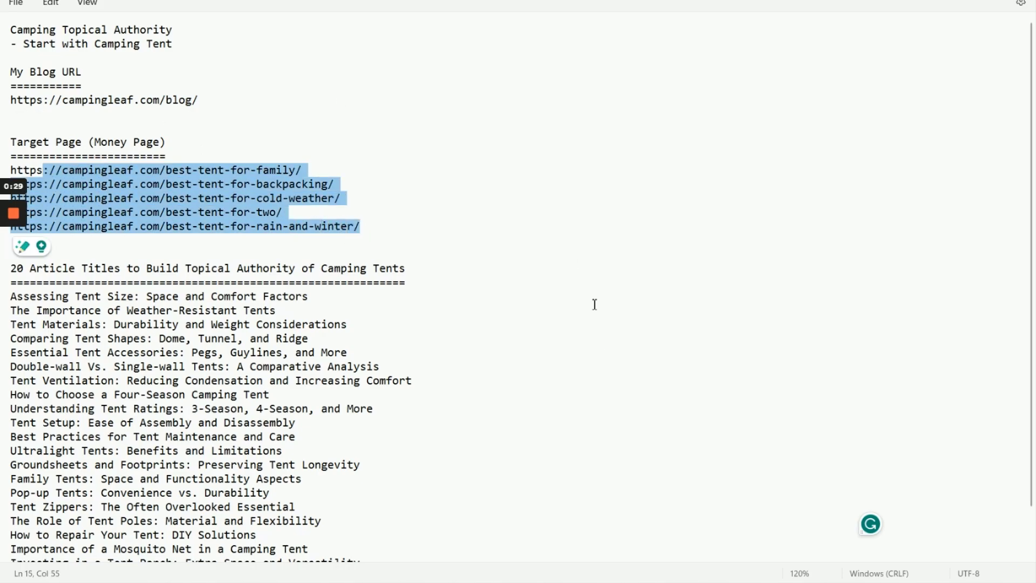
{"action": "key", "text": "alt+Tab"}
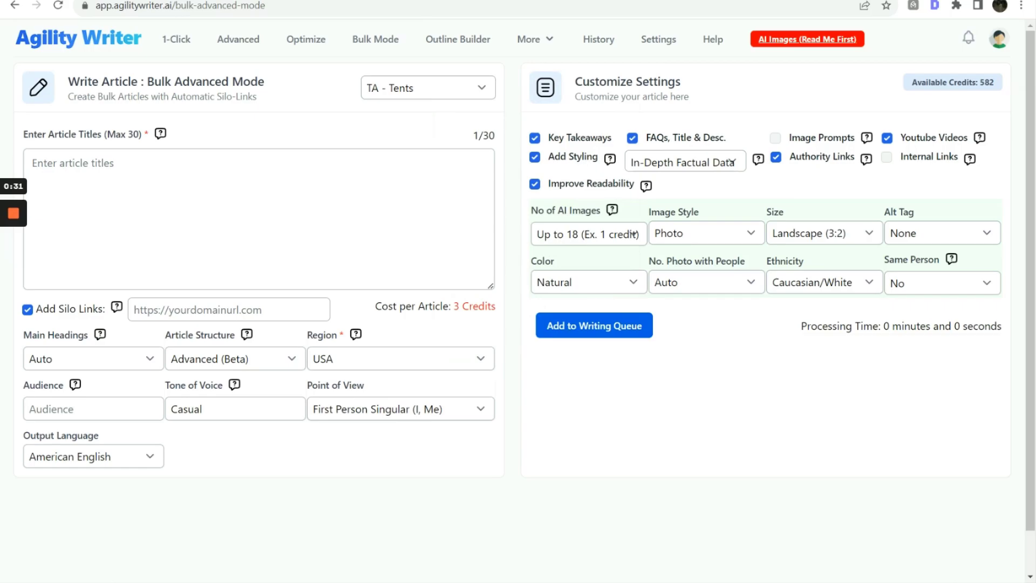
Bring the Camping Leaf homepage into view and look over its Latest Blogs section.
{"action": "key", "text": "ctrl+Tab"}
{"action": "scroll", "coordinate": [393, 176], "scroll_direction": "up", "scroll_amount": 20}
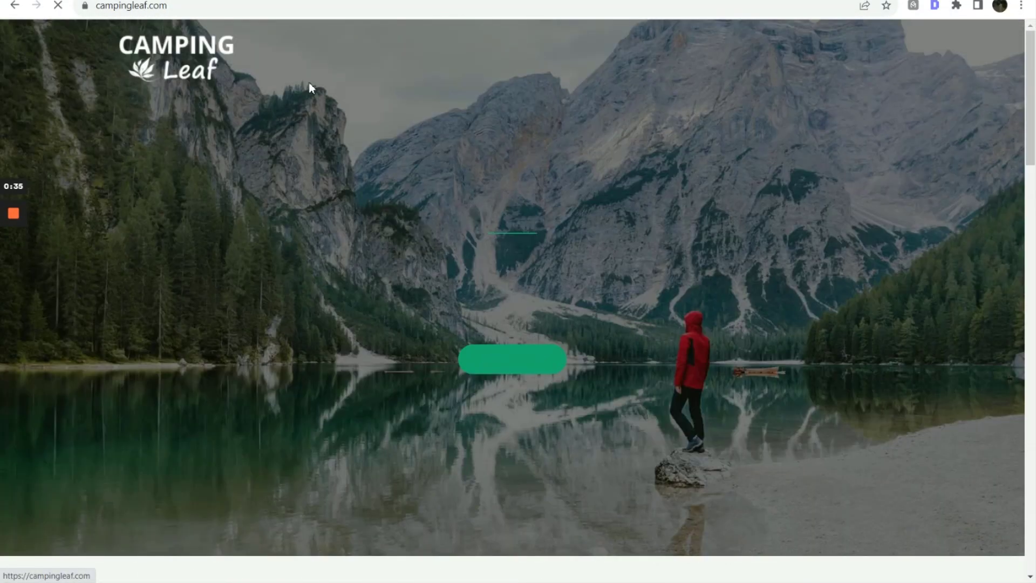
{"action": "scroll", "coordinate": [488, 178], "scroll_direction": "down", "scroll_amount": 20}
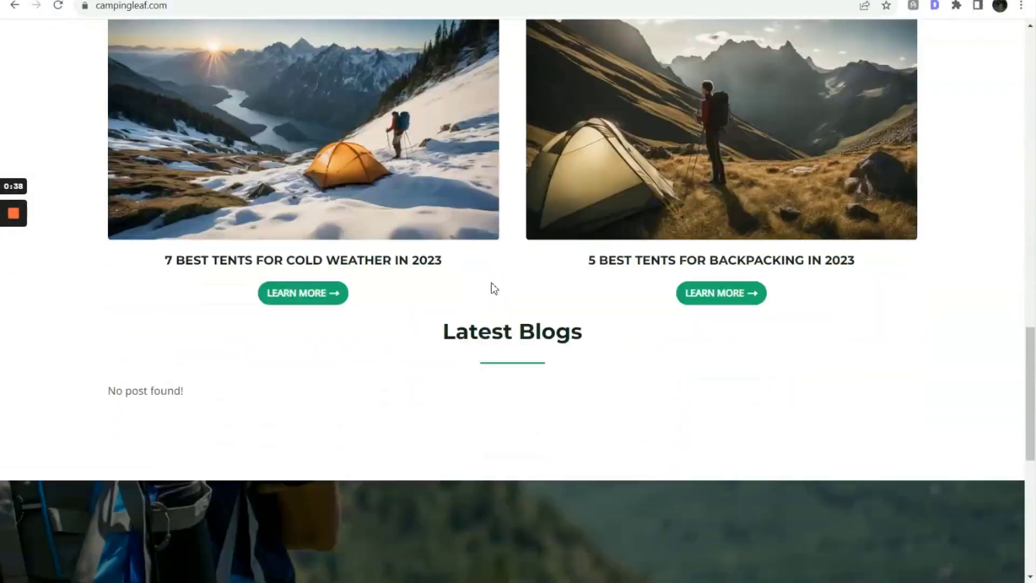
{"action": "scroll", "coordinate": [494, 288], "scroll_direction": "down", "scroll_amount": 3}
{"action": "left_click_drag", "start_coordinate": [150, 228], "coordinate": [264, 241]}
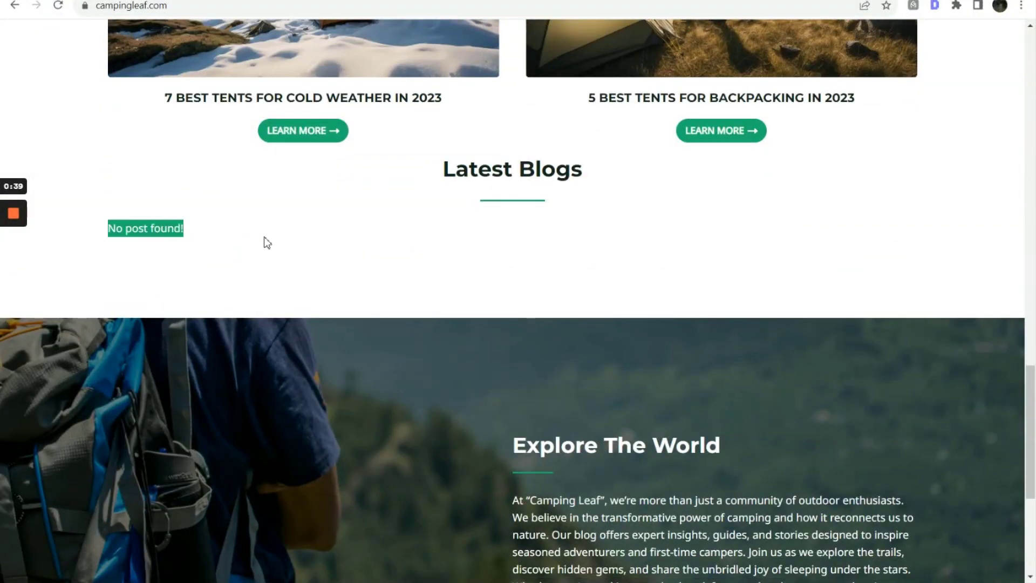
{"action": "scroll", "coordinate": [590, 227], "scroll_direction": "up", "scroll_amount": 20}
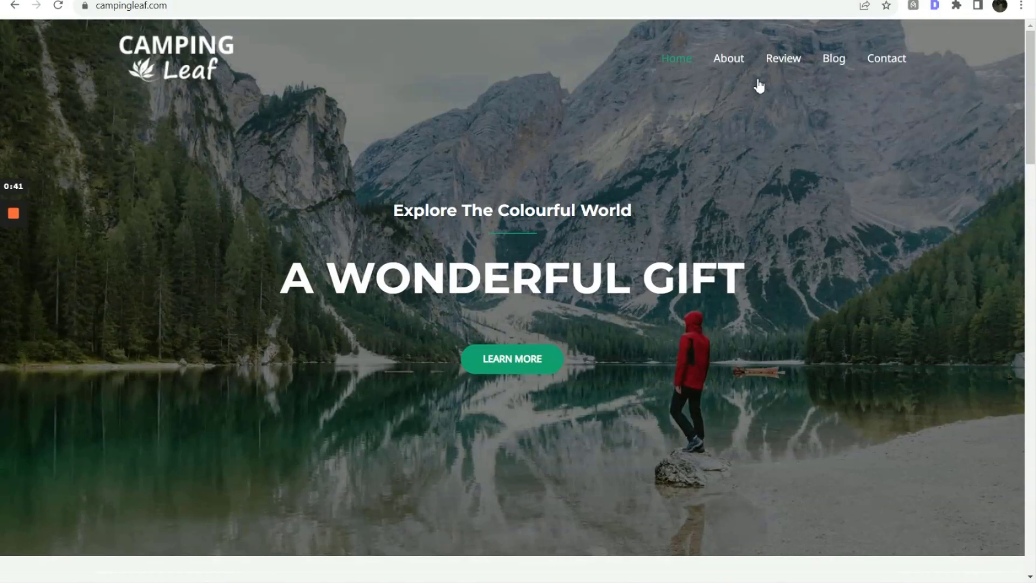
From the Review page, open the '9 Best Tents For Family In 2023' article.
{"action": "left_click", "coordinate": [781, 70]}
{"action": "scroll", "coordinate": [787, 156], "scroll_direction": "down", "scroll_amount": 2}
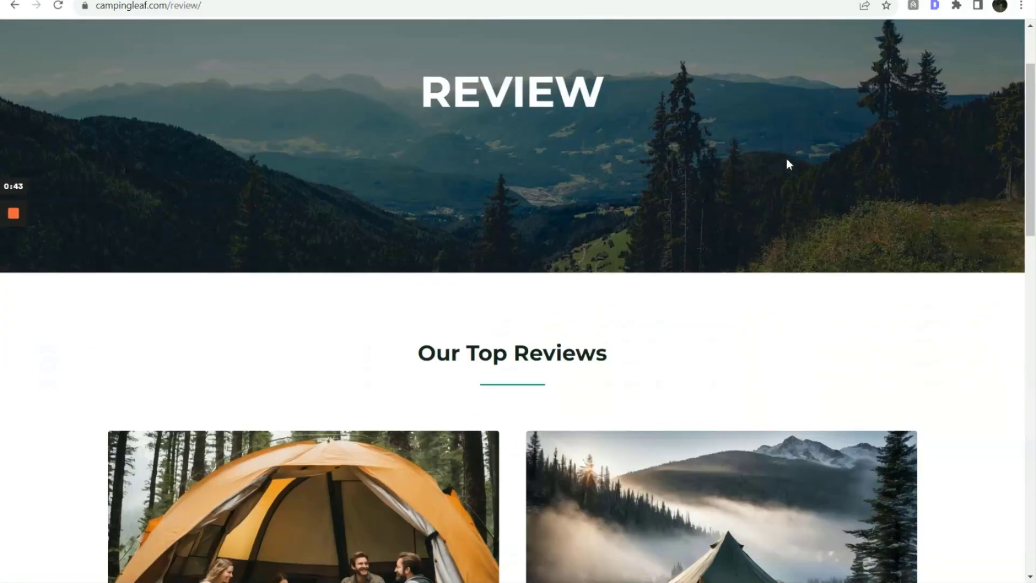
{"action": "scroll", "coordinate": [787, 161], "scroll_direction": "down", "scroll_amount": 16}
{"action": "scroll", "coordinate": [342, 313], "scroll_direction": "up", "scroll_amount": 8}
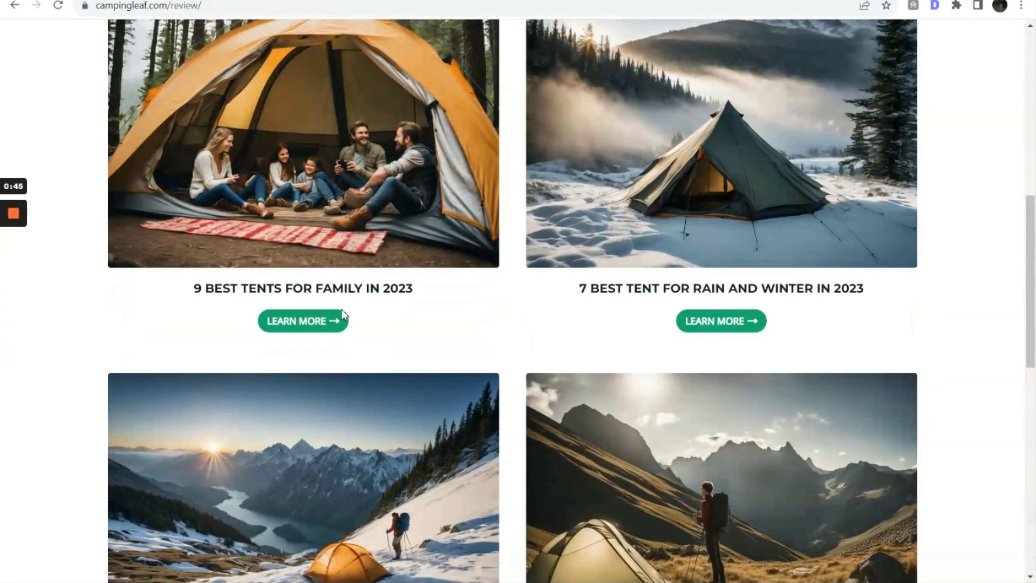
{"action": "left_click", "coordinate": [331, 320]}
{"action": "scroll", "coordinate": [624, 226], "scroll_direction": "down", "scroll_amount": 10}
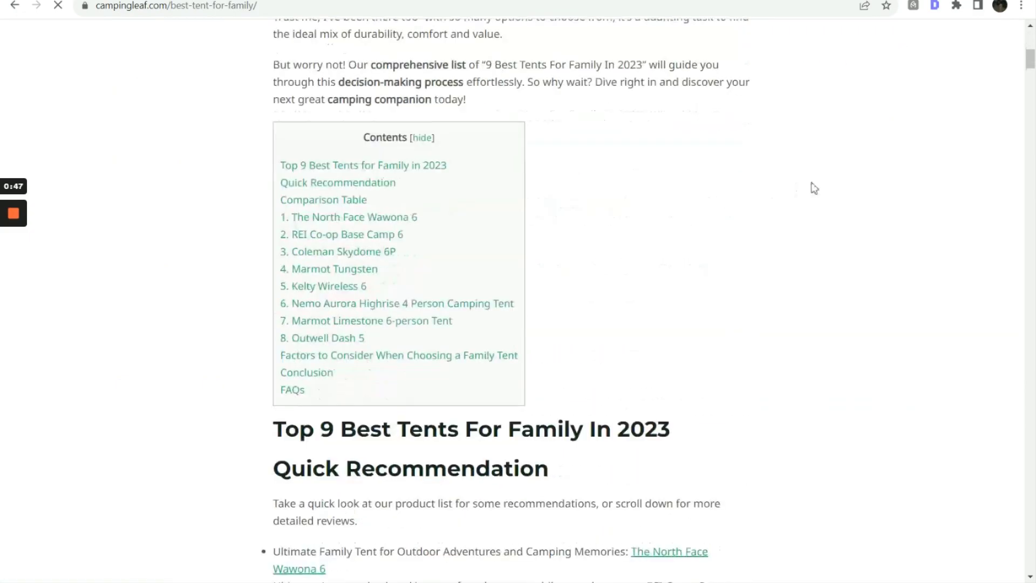
{"action": "scroll", "coordinate": [815, 187], "scroll_direction": "down", "scroll_amount": 15}
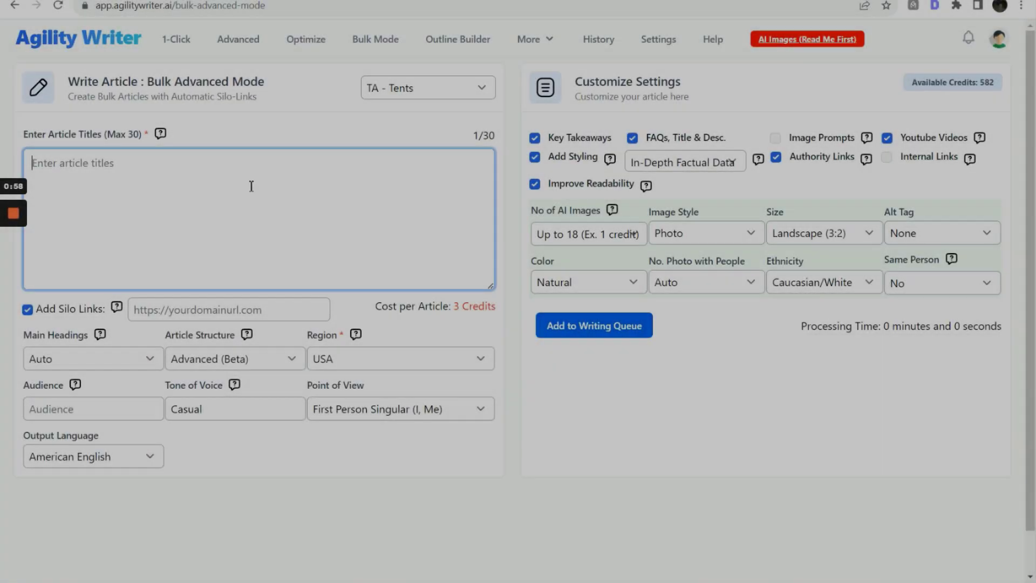
Copy all 20 tent article titles from the Notepad notes.
{"action": "left_click", "coordinate": [696, 464]}
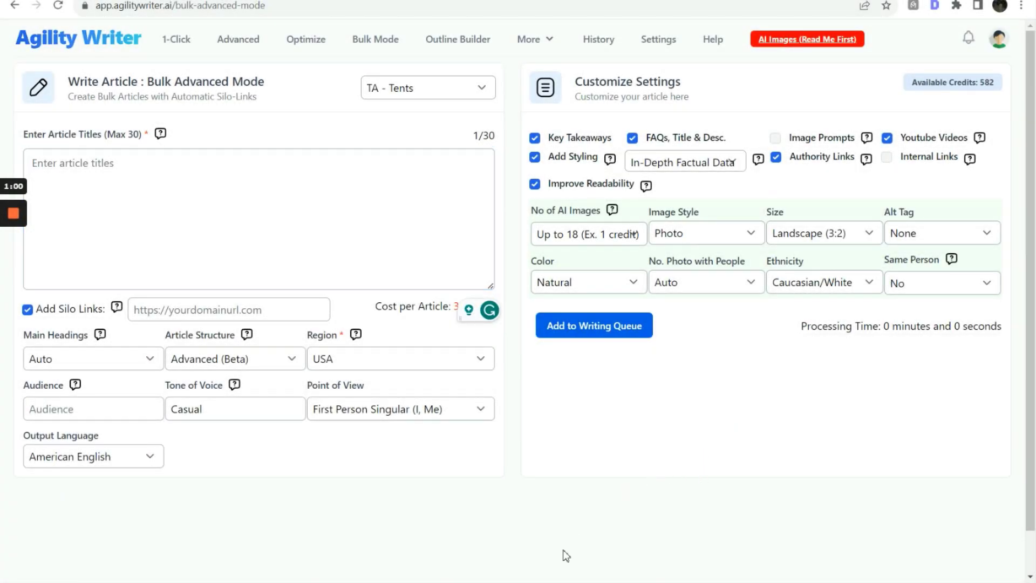
{"action": "key", "text": "alt+Tab"}
{"action": "left_click", "coordinate": [381, 270]}
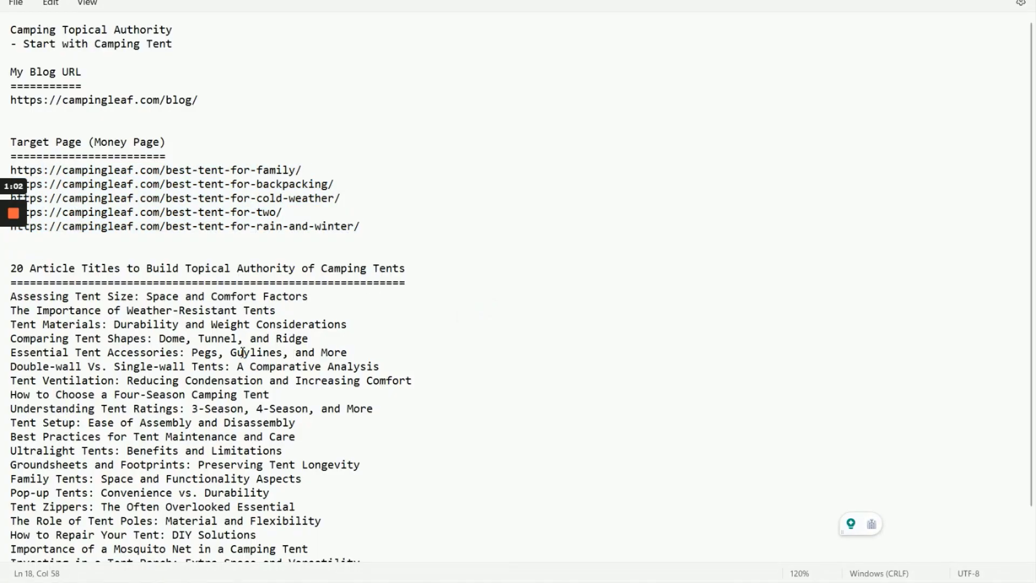
{"action": "left_click_drag", "start_coordinate": [11, 246], "coordinate": [339, 510]}
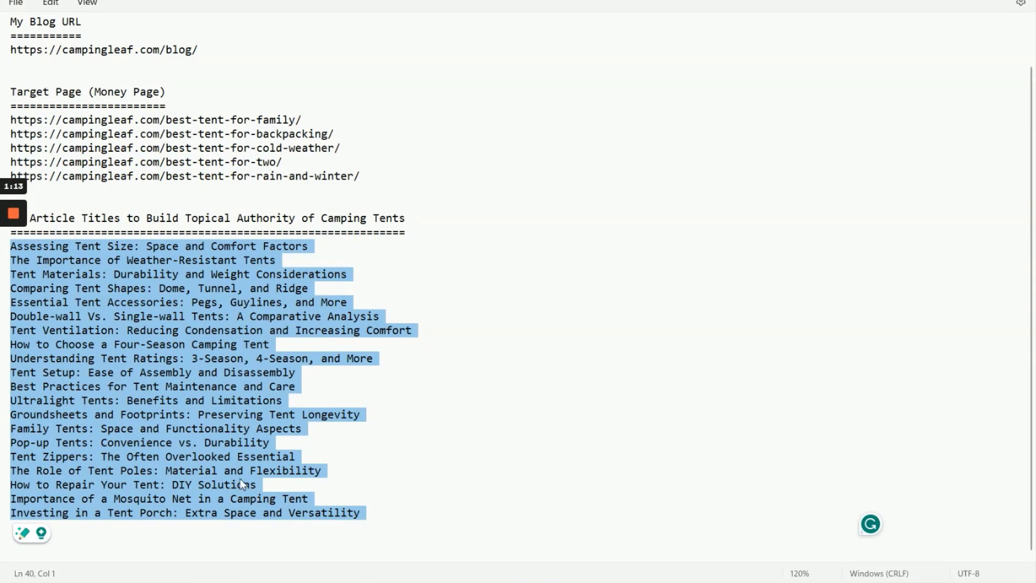
{"action": "right_click", "coordinate": [241, 482]}
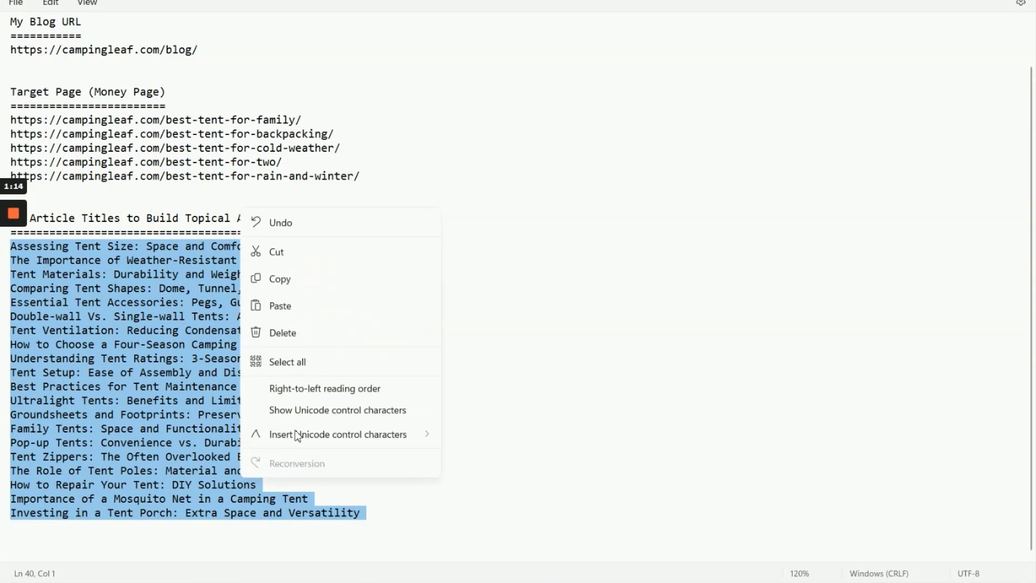
{"action": "left_click", "coordinate": [289, 276]}
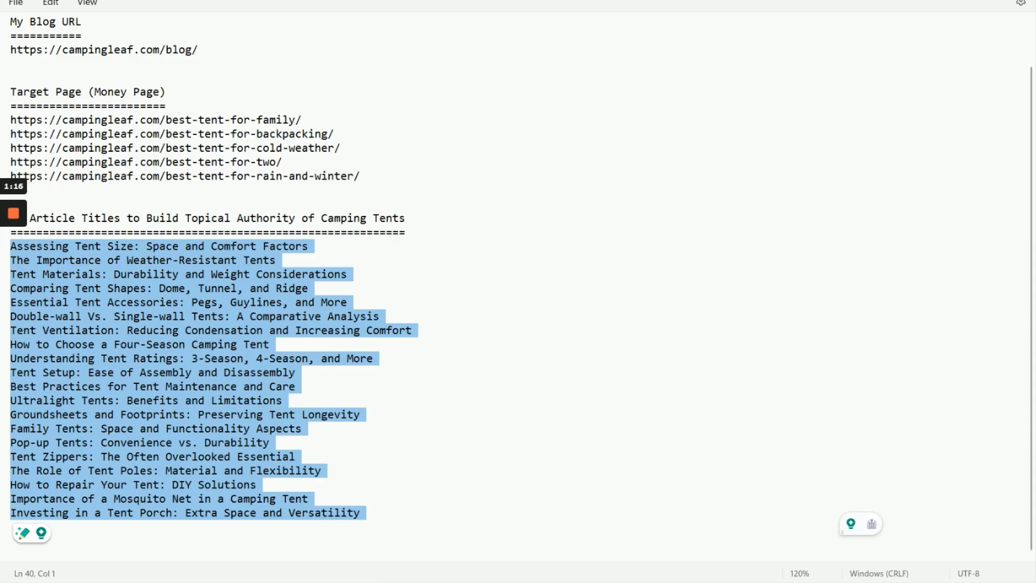
Paste the titles into Agility Writer's titles box and remove the trailing blank line, giving 20/30.
{"action": "key", "text": "alt+Tab"}
{"action": "left_click", "coordinate": [247, 186]}
{"action": "right_click", "coordinate": [249, 181]}
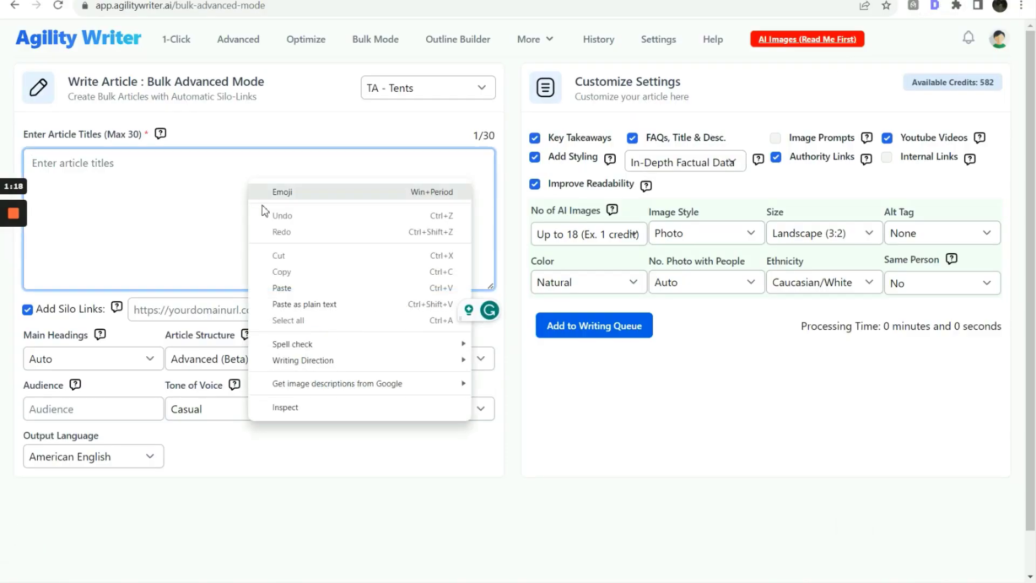
{"action": "left_click", "coordinate": [282, 287]}
{"action": "key", "text": "BackSpace"}
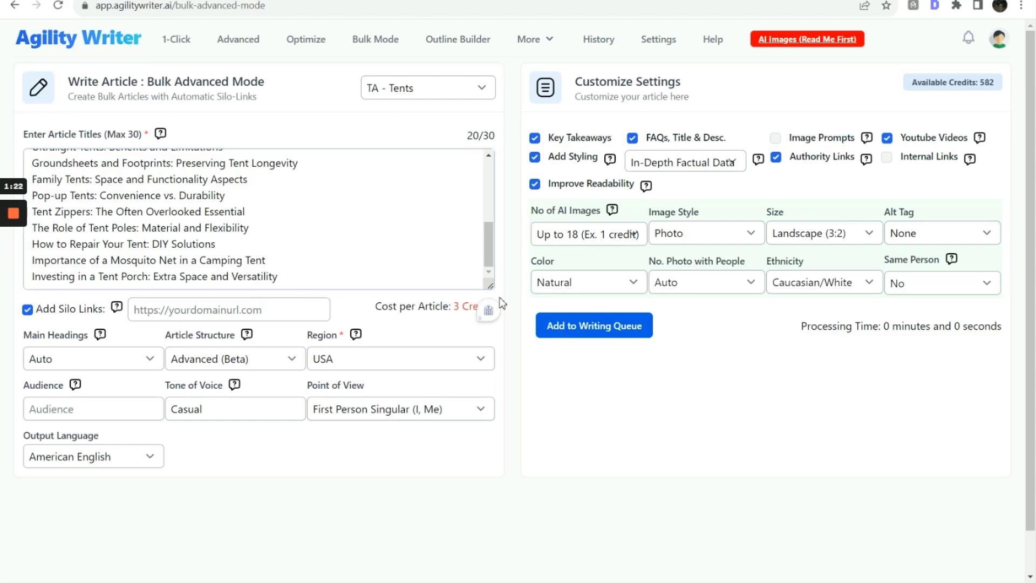
Briefly set the number of AI images to None, then restore it to Up to 18.
{"action": "left_click", "coordinate": [588, 233]}
{"action": "left_click", "coordinate": [556, 254]}
{"action": "left_click", "coordinate": [595, 234]}
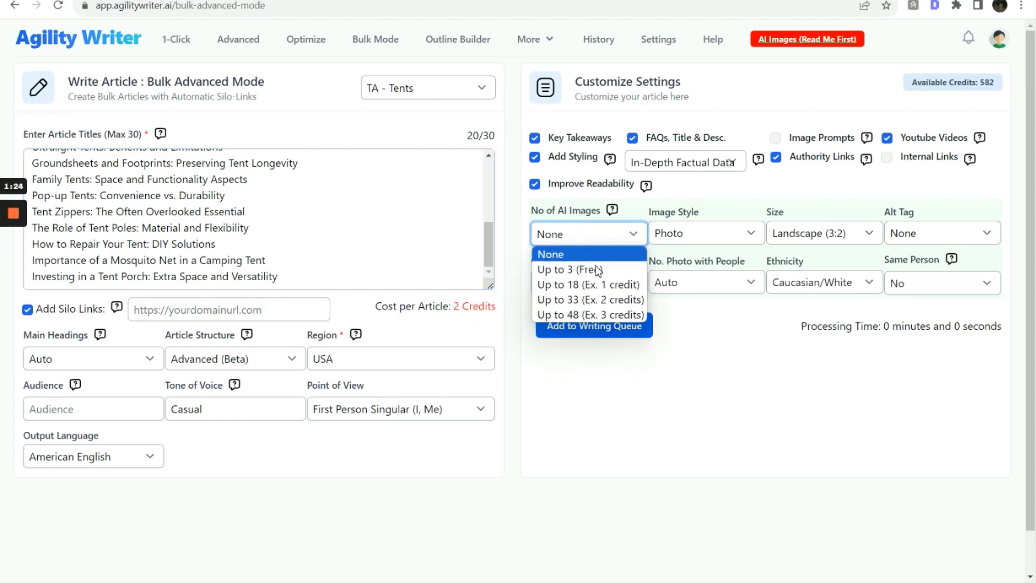
{"action": "left_click", "coordinate": [598, 288]}
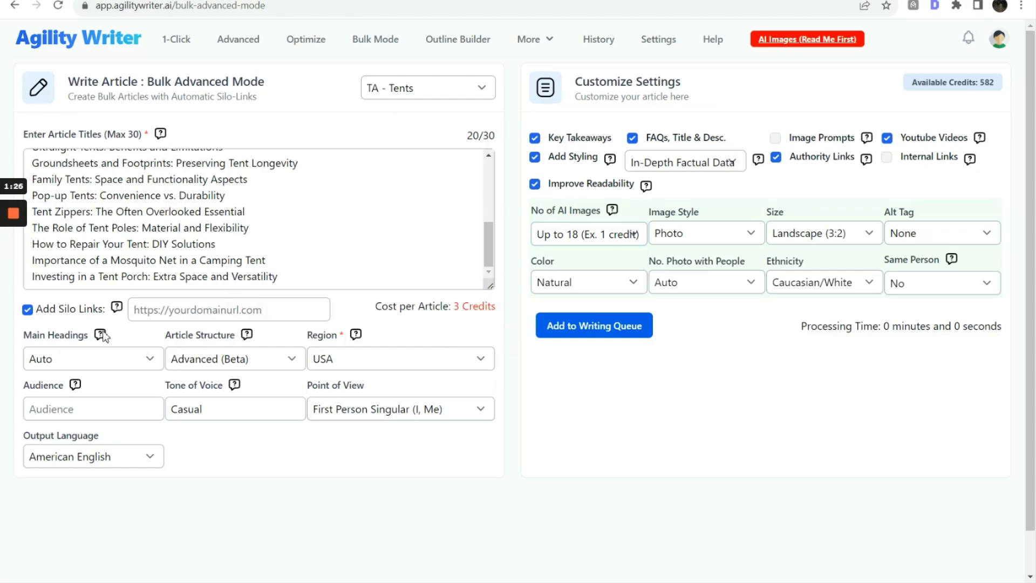
Turn off automatic silo links and start a custom silo-link domain entry.
{"action": "mouse_move", "coordinate": [117, 310]}
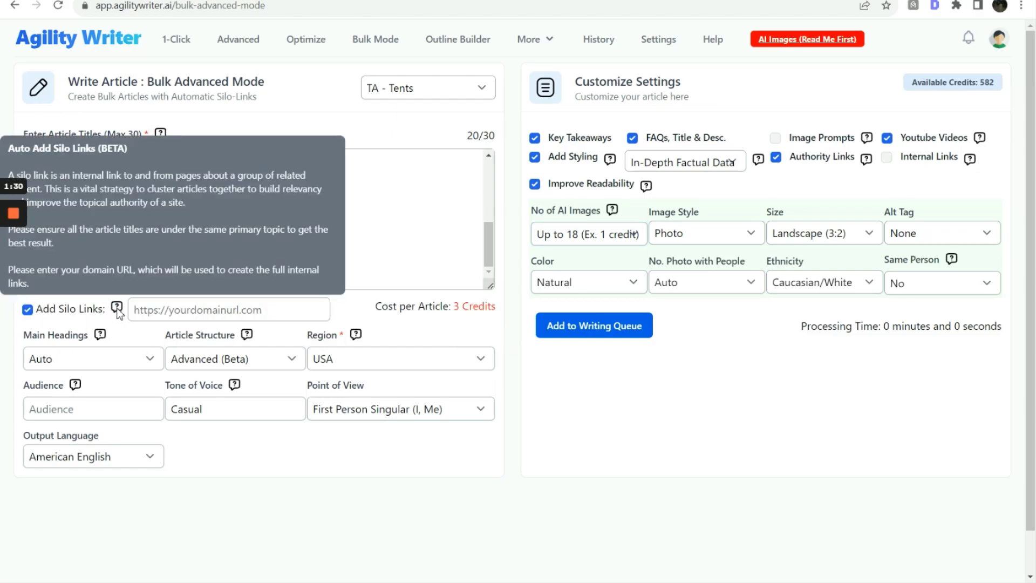
{"action": "left_click", "coordinate": [27, 310]}
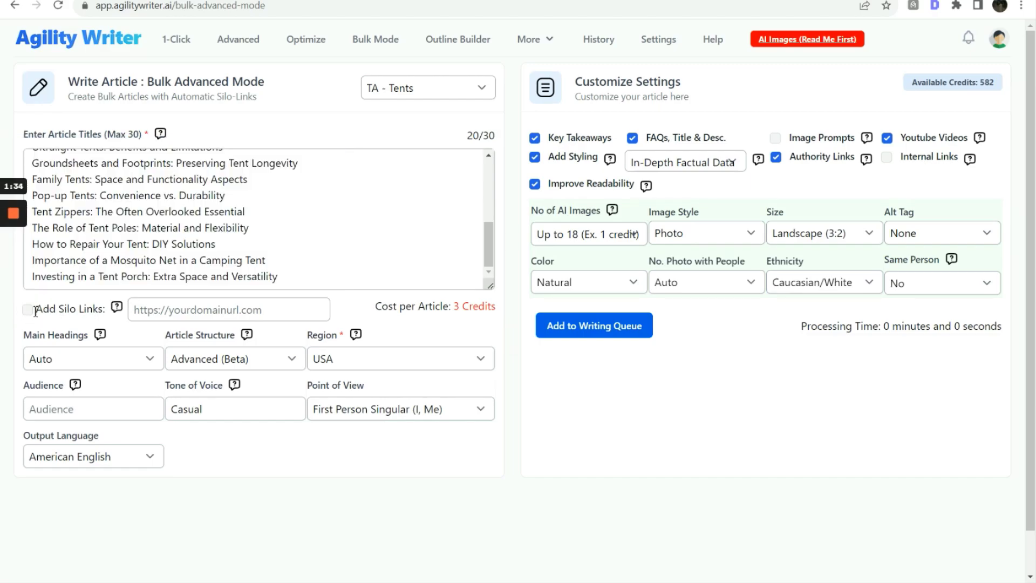
{"action": "left_click", "coordinate": [171, 312]}
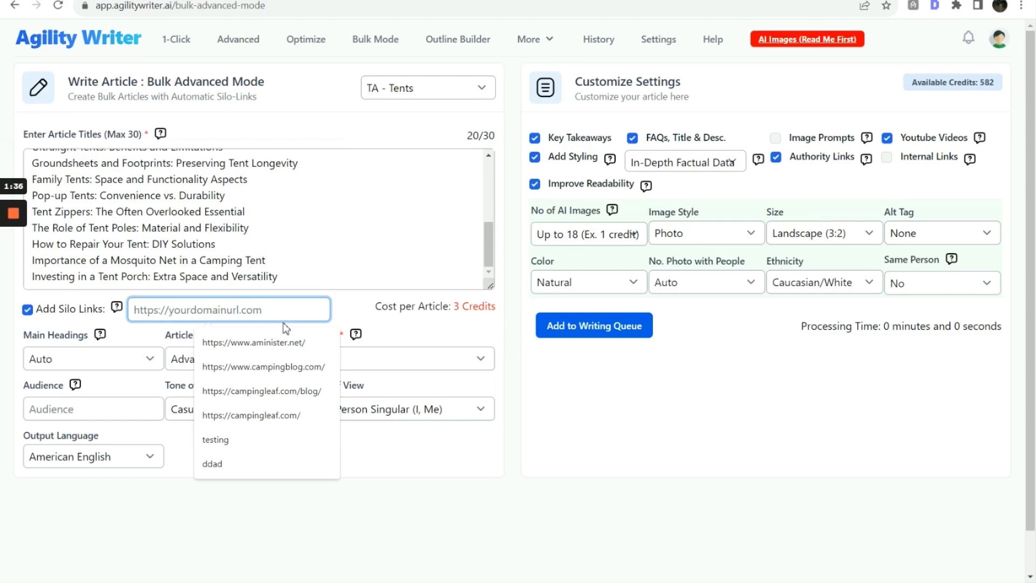
{"action": "left_click", "coordinate": [347, 254]}
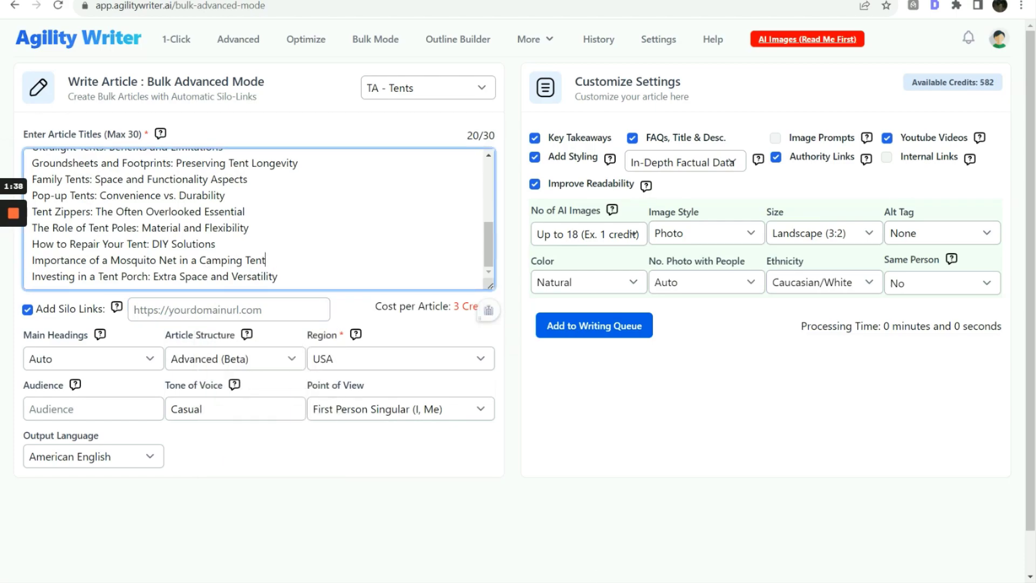
{"action": "key", "text": "alt+Tab"}
{"action": "left_click", "coordinate": [326, 173]}
{"action": "scroll", "coordinate": [195, 63], "scroll_direction": "up", "scroll_amount": 1}
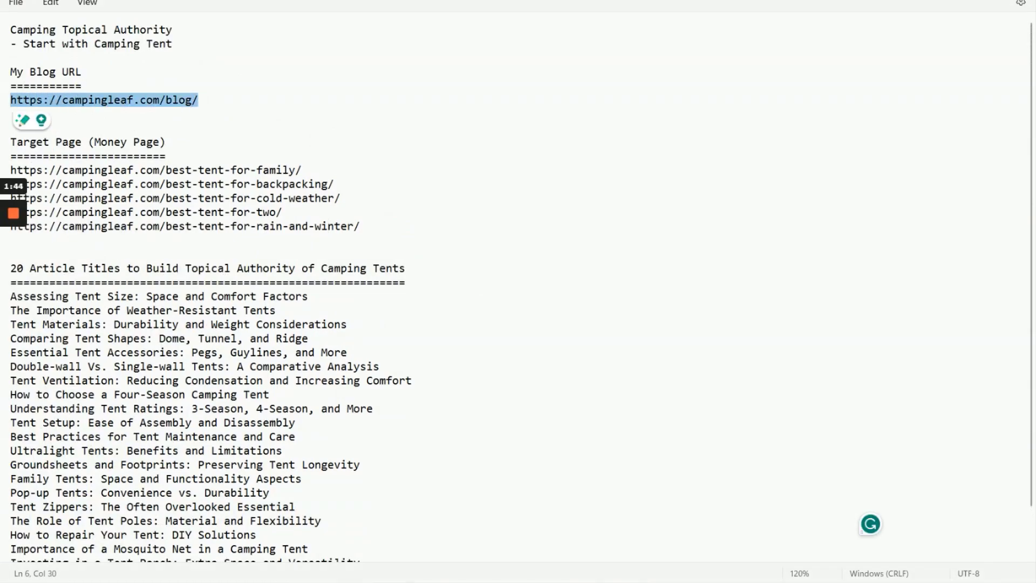
{"action": "right_click", "coordinate": [47, 107]}
{"action": "left_click", "coordinate": [102, 170]}
{"action": "key", "text": "alt+Tab"}
{"action": "left_click", "coordinate": [262, 312]}
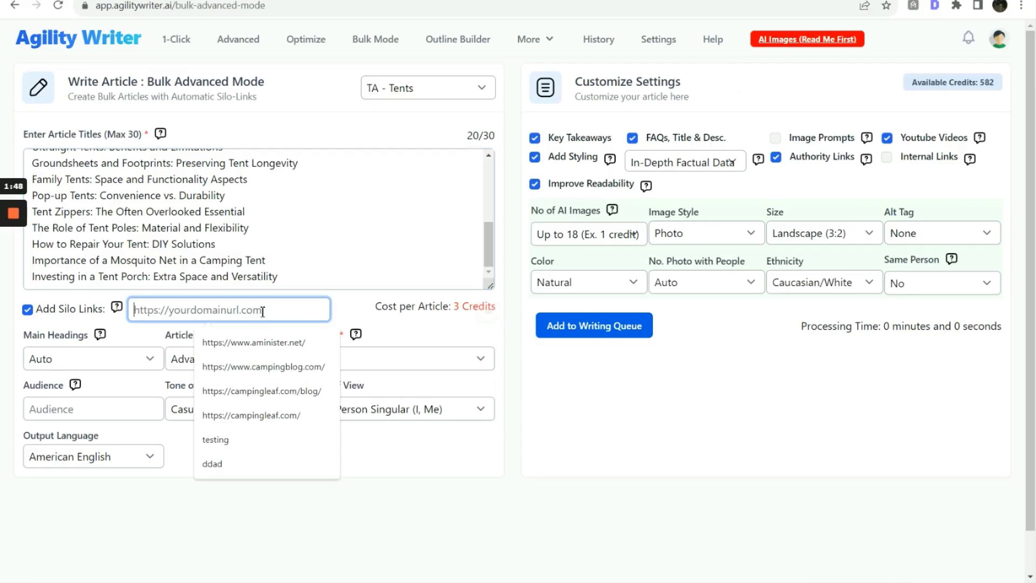
{"action": "key", "text": "ctrl+v"}
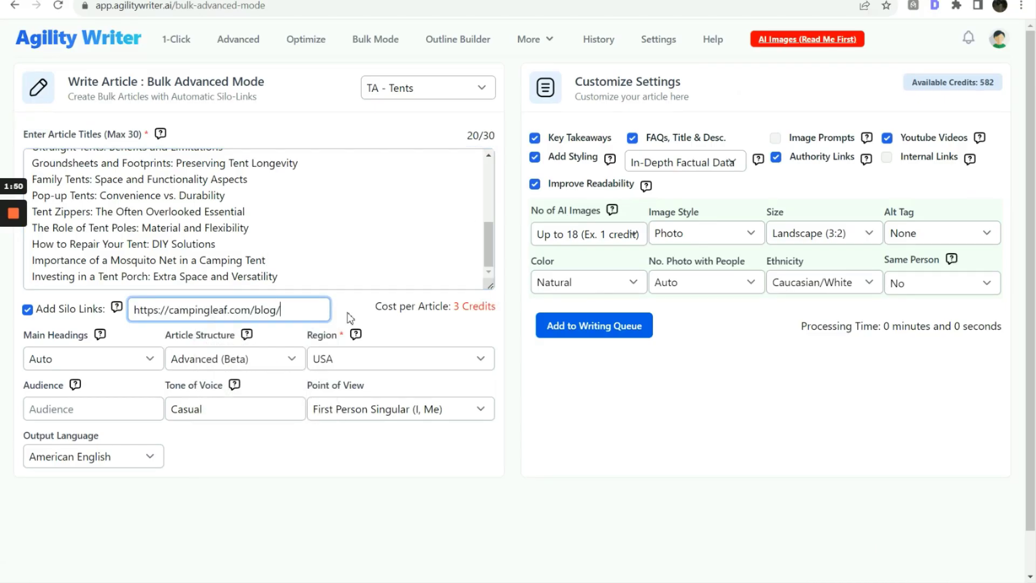
{"action": "left_click", "coordinate": [631, 409]}
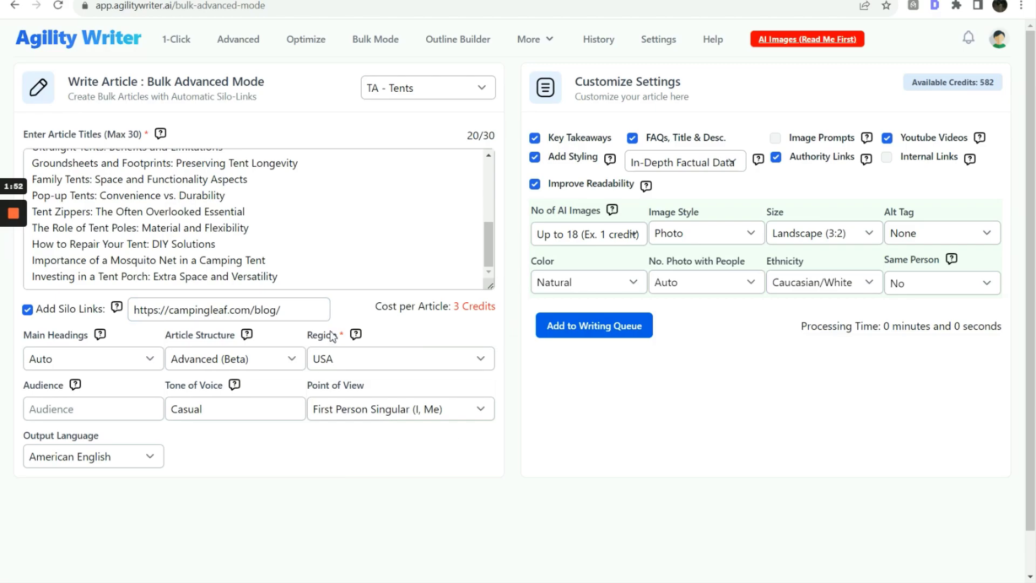
{"action": "left_click", "coordinate": [154, 360]}
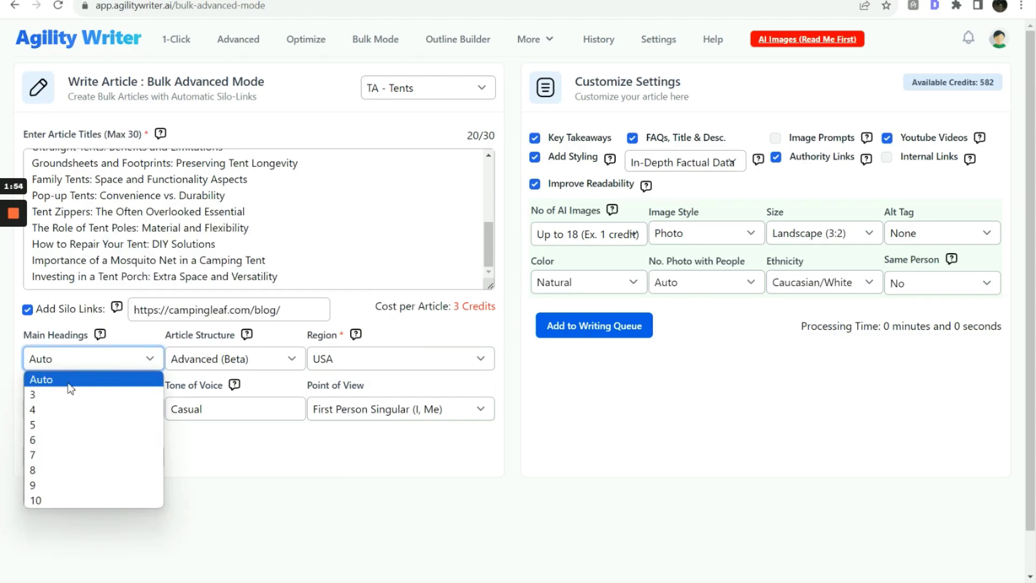
{"action": "left_click", "coordinate": [296, 343]}
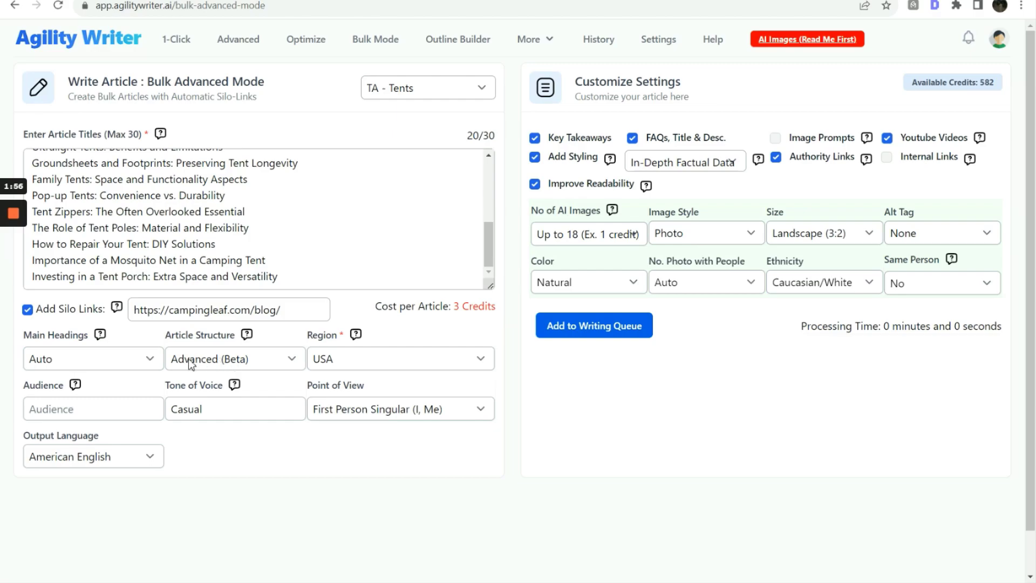
{"action": "left_click", "coordinate": [329, 414]}
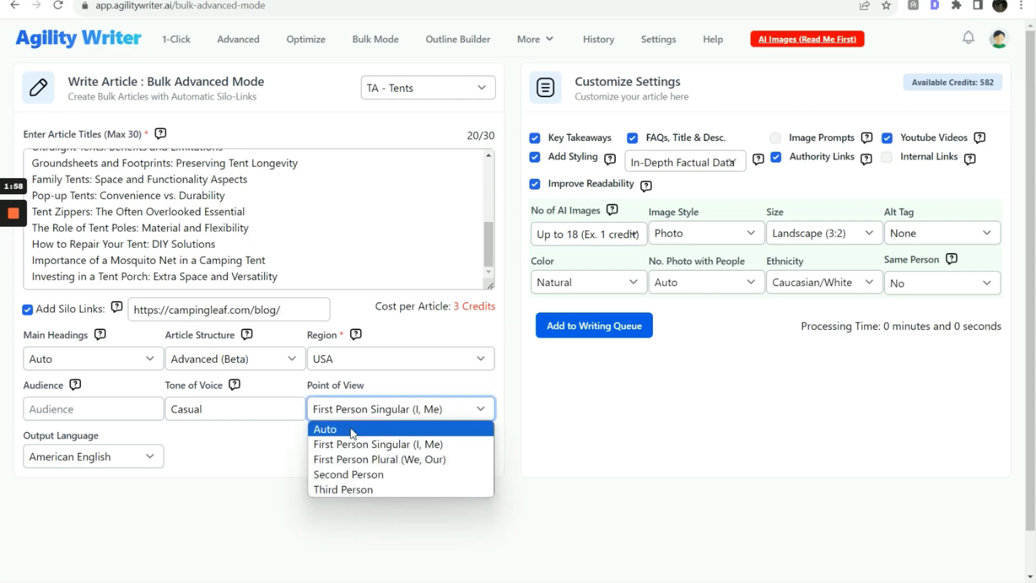
{"action": "left_click", "coordinate": [354, 446]}
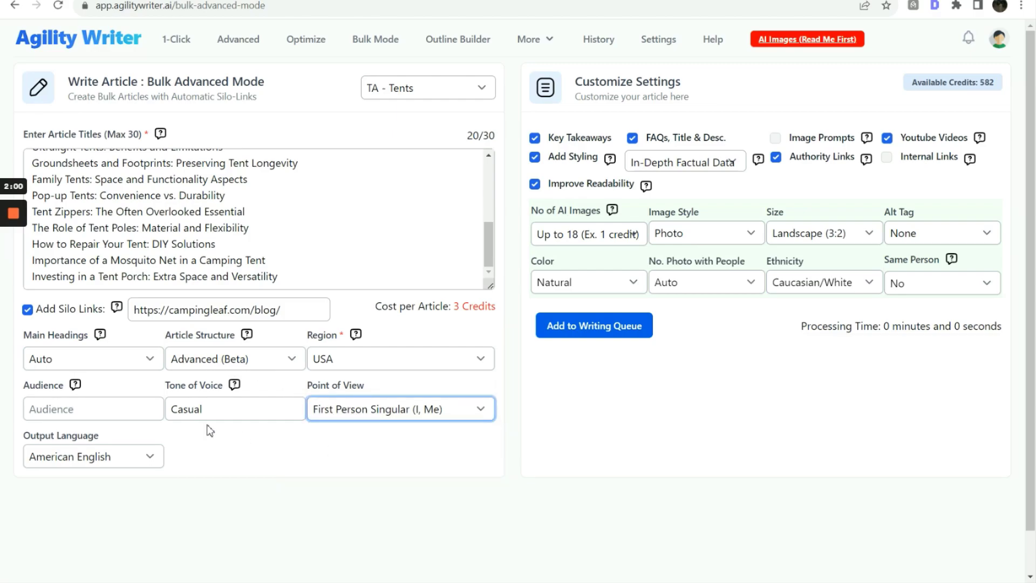
{"action": "left_click", "coordinate": [193, 462]}
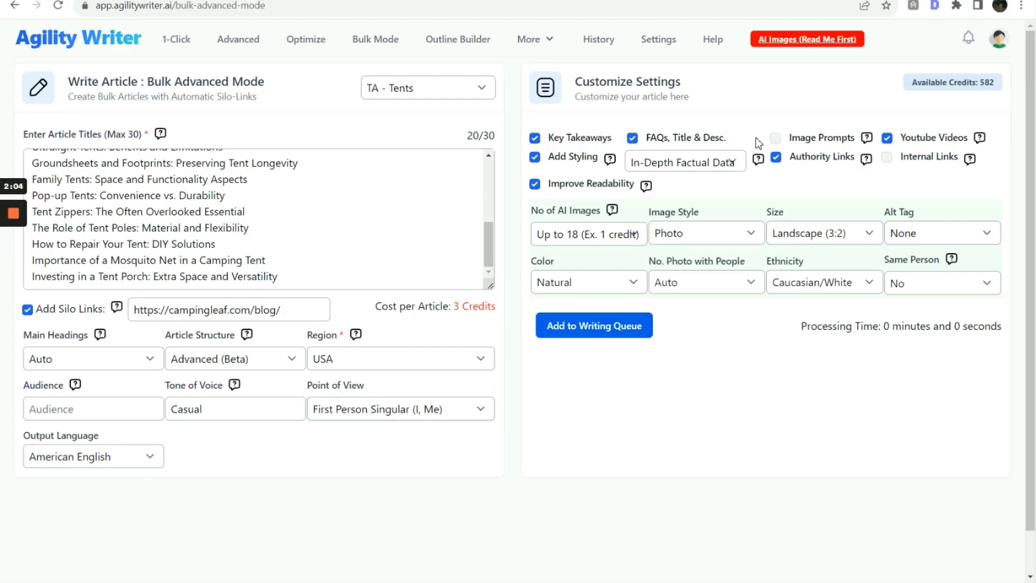
{"action": "left_click", "coordinate": [695, 163]}
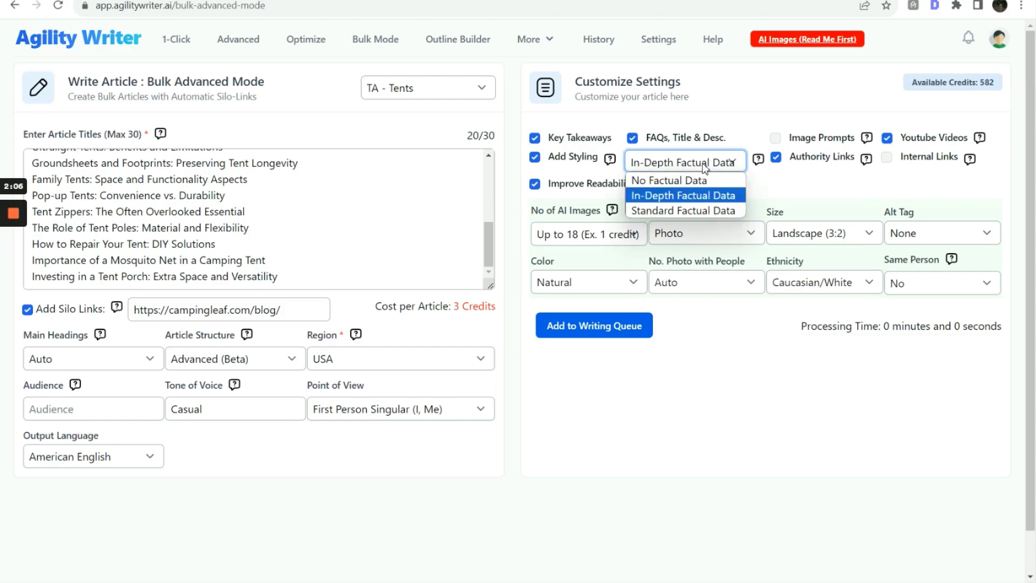
{"action": "left_click", "coordinate": [688, 202]}
{"action": "mouse_move", "coordinate": [646, 188]}
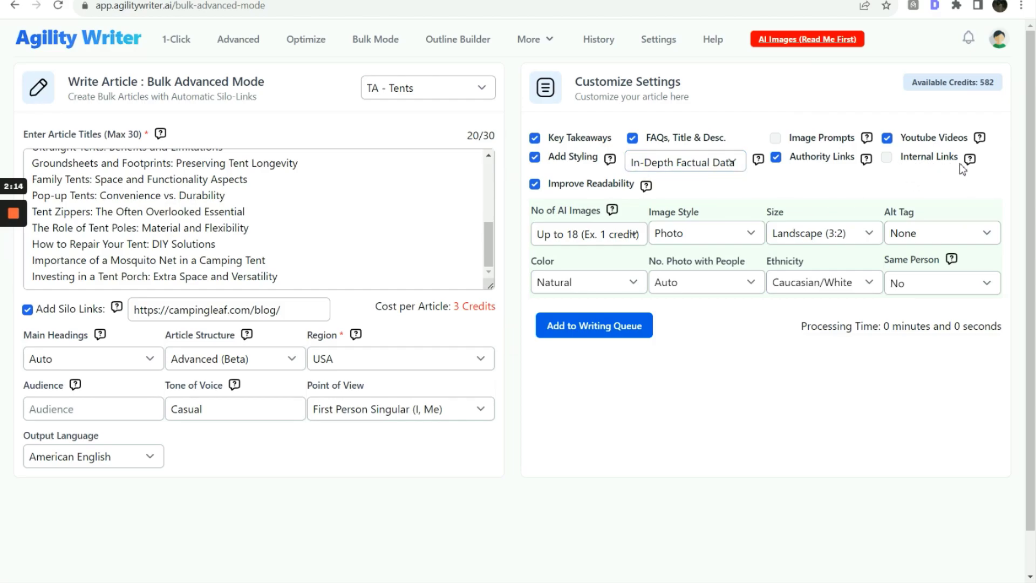
Enable Internal Links, then copy the five target-page URLs from the notes.
{"action": "left_click", "coordinate": [887, 157]}
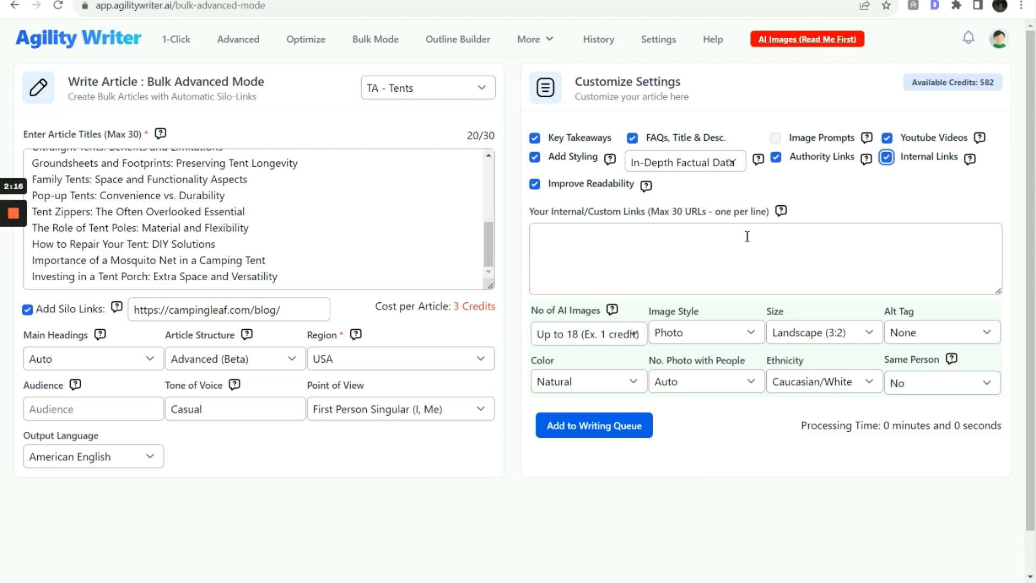
{"action": "mouse_move", "coordinate": [786, 213]}
{"action": "key", "text": "alt+Tab"}
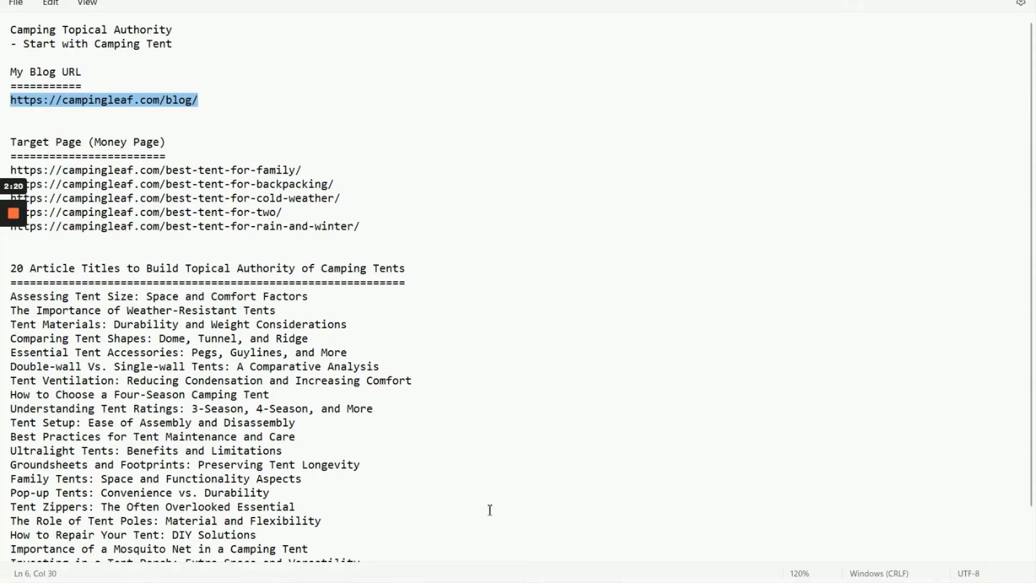
{"action": "left_click", "coordinate": [224, 226]}
{"action": "left_click_drag", "start_coordinate": [342, 226], "coordinate": [8, 169]}
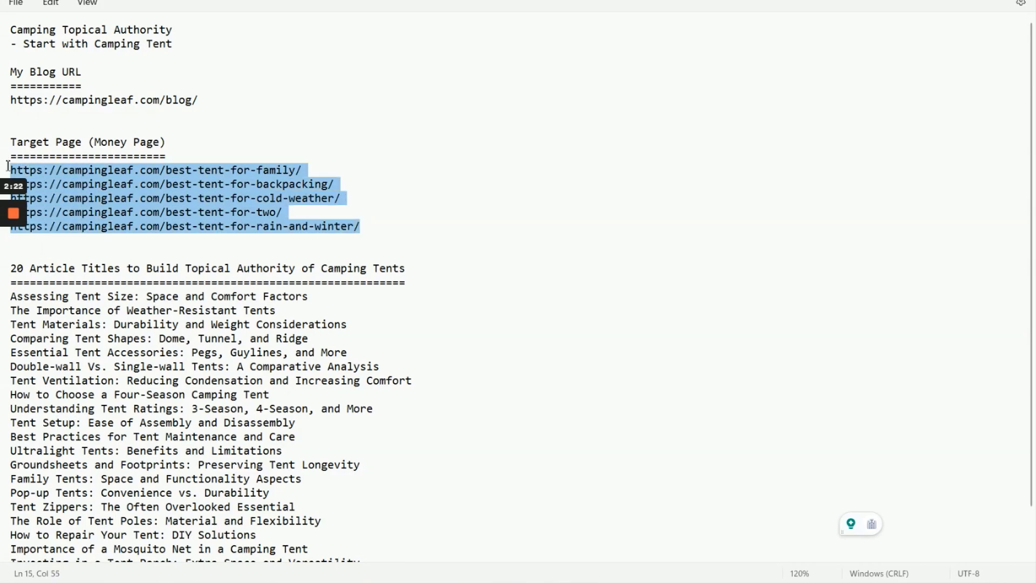
{"action": "right_click", "coordinate": [170, 181]}
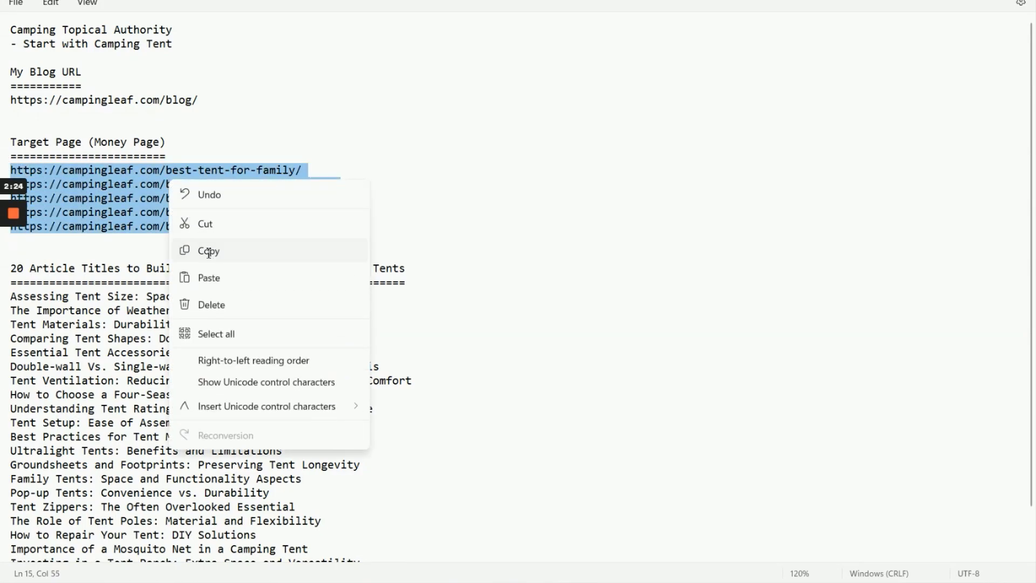
{"action": "left_click", "coordinate": [211, 251]}
{"action": "key", "text": "alt+Tab"}
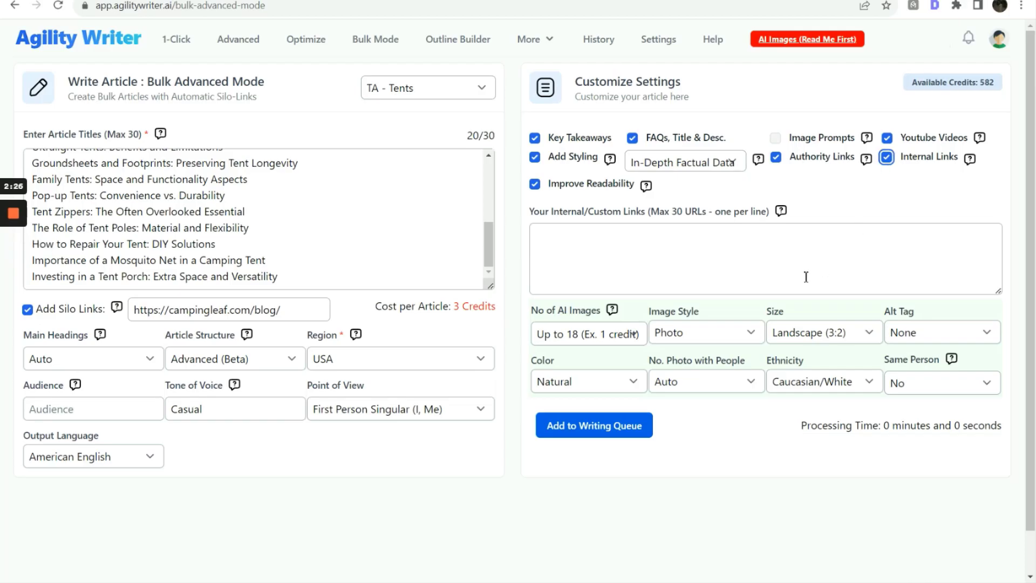
Paste the five target-page URLs into the internal links box.
{"action": "left_click", "coordinate": [742, 263]}
{"action": "right_click", "coordinate": [689, 258]}
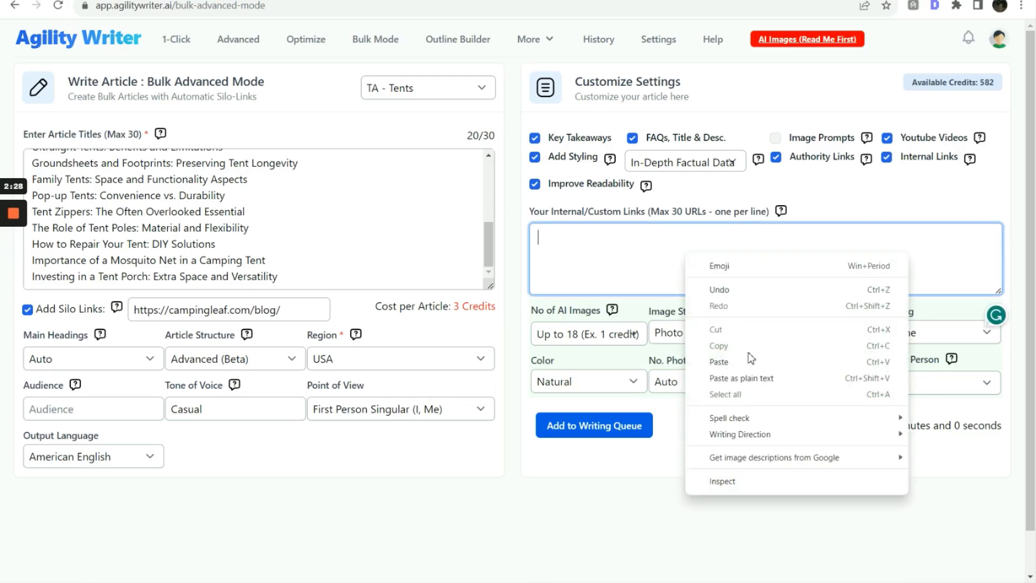
{"action": "left_click", "coordinate": [719, 362]}
Keep up to 18 AI images in Photo style at Landscape (3:2), with Short alt tags.
{"action": "left_click", "coordinate": [621, 335]}
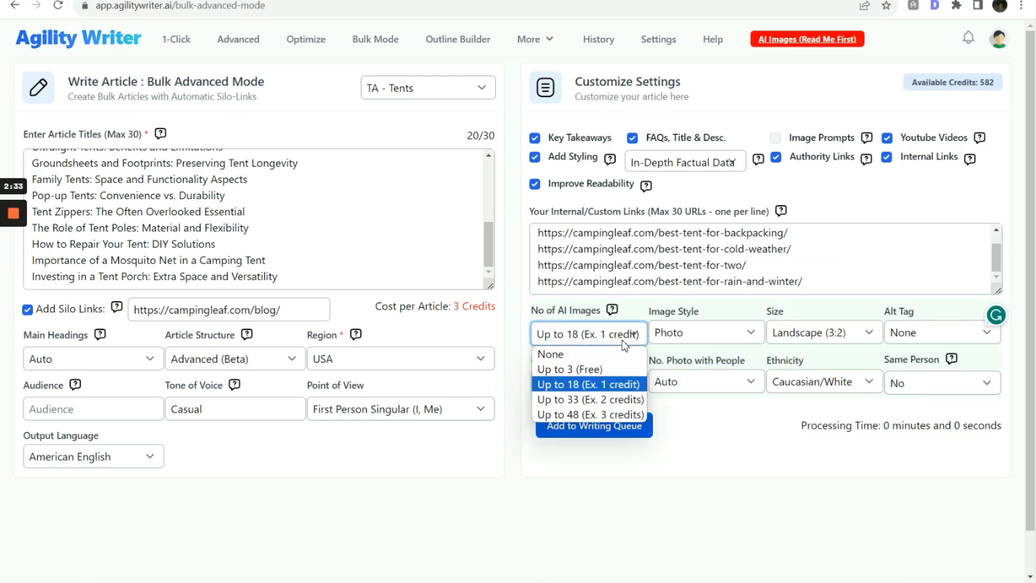
{"action": "left_click", "coordinate": [609, 383]}
{"action": "left_click", "coordinate": [703, 338]}
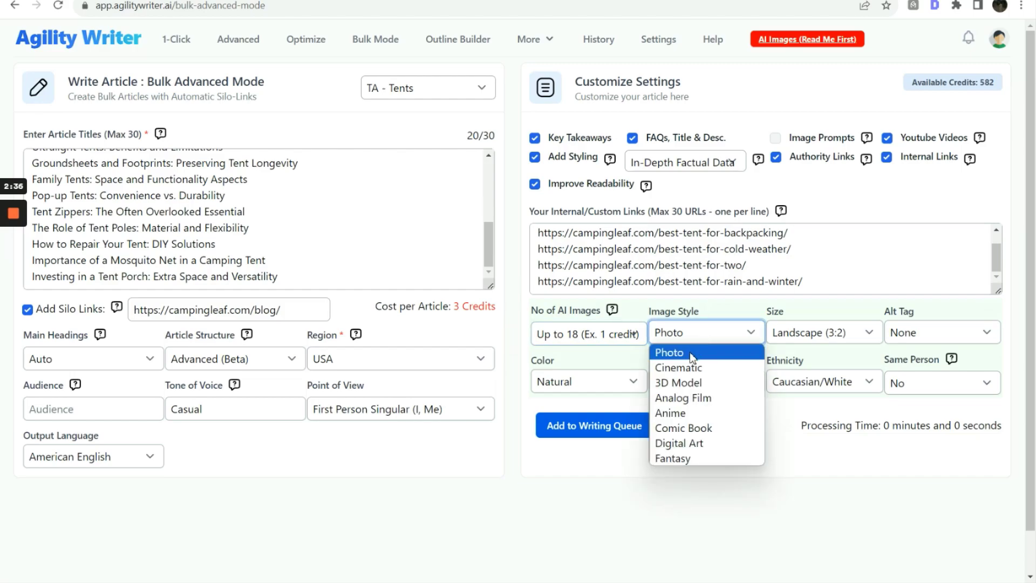
{"action": "left_click", "coordinate": [692, 358]}
{"action": "left_click", "coordinate": [845, 335]}
{"action": "left_click", "coordinate": [842, 365]}
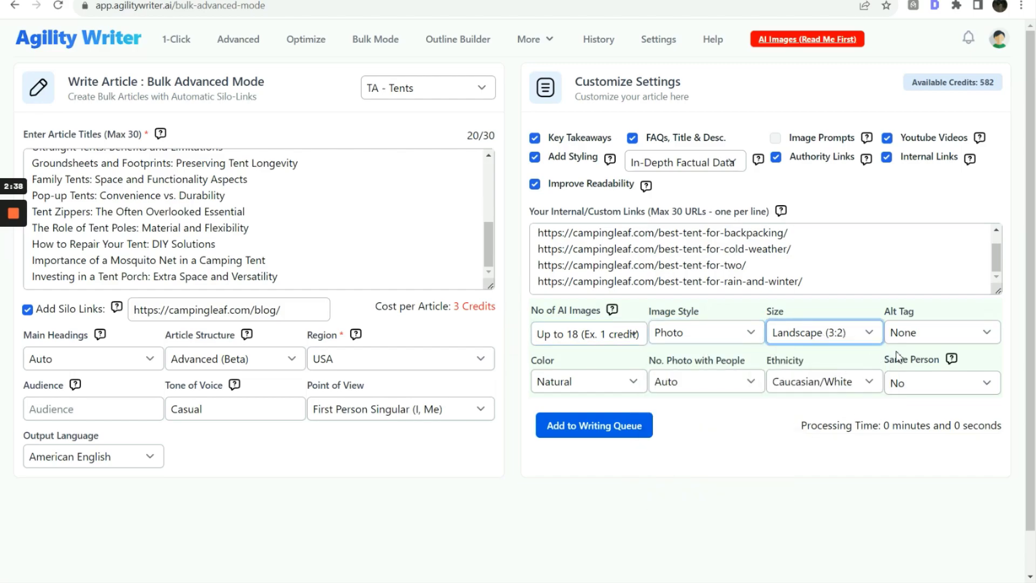
{"action": "left_click", "coordinate": [912, 335]}
{"action": "left_click", "coordinate": [907, 366]}
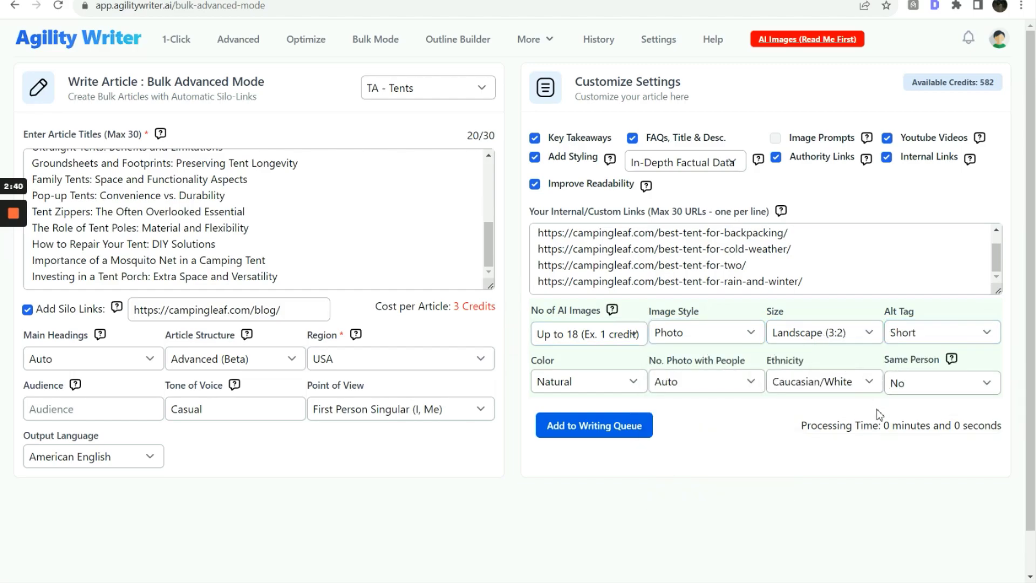
Set pictured people's ethnicity to Any and the image colour to Natural, noting the 3-credit cost.
{"action": "left_click", "coordinate": [821, 381]}
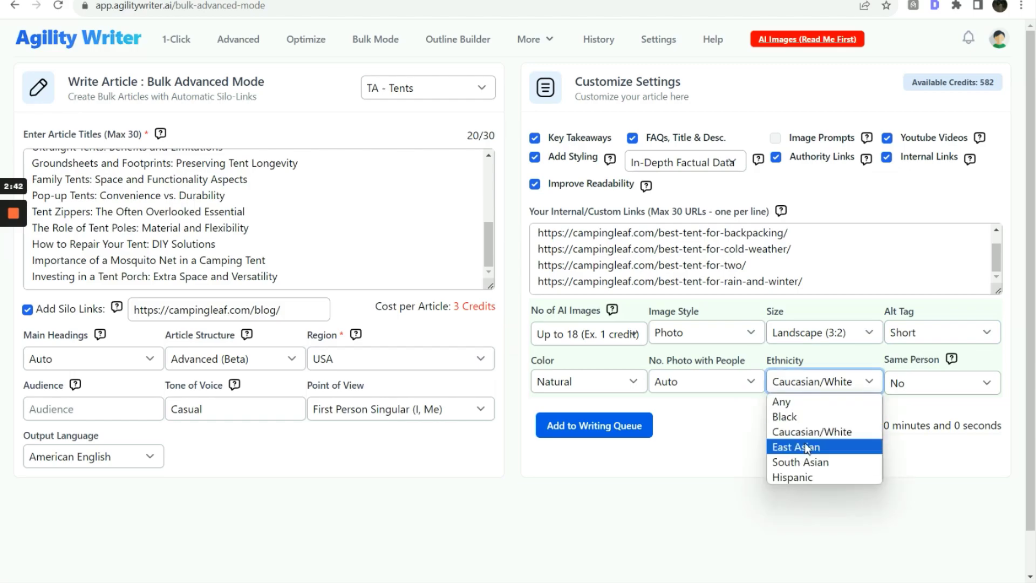
{"action": "left_click", "coordinate": [783, 402]}
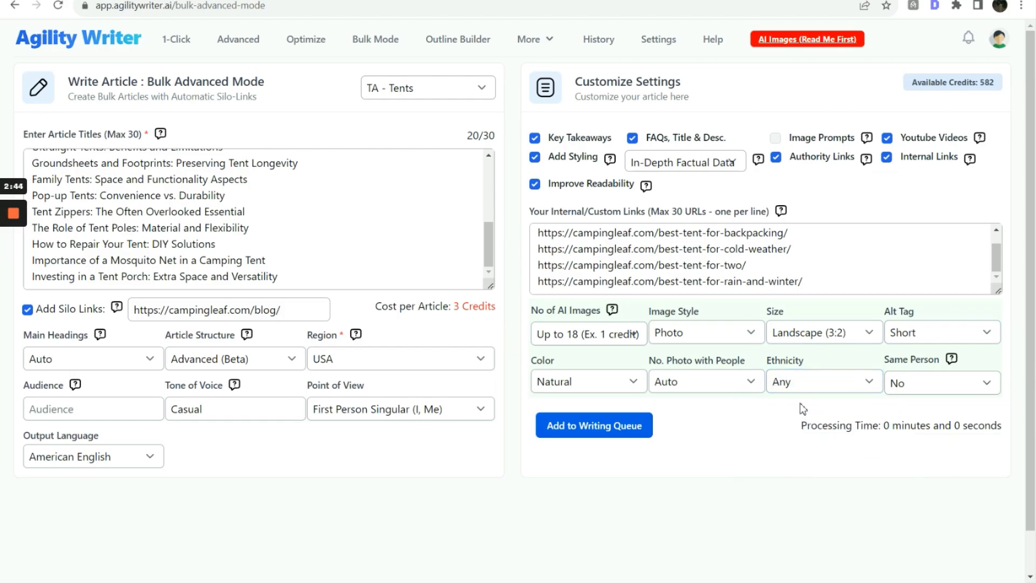
{"action": "left_click", "coordinate": [700, 385]}
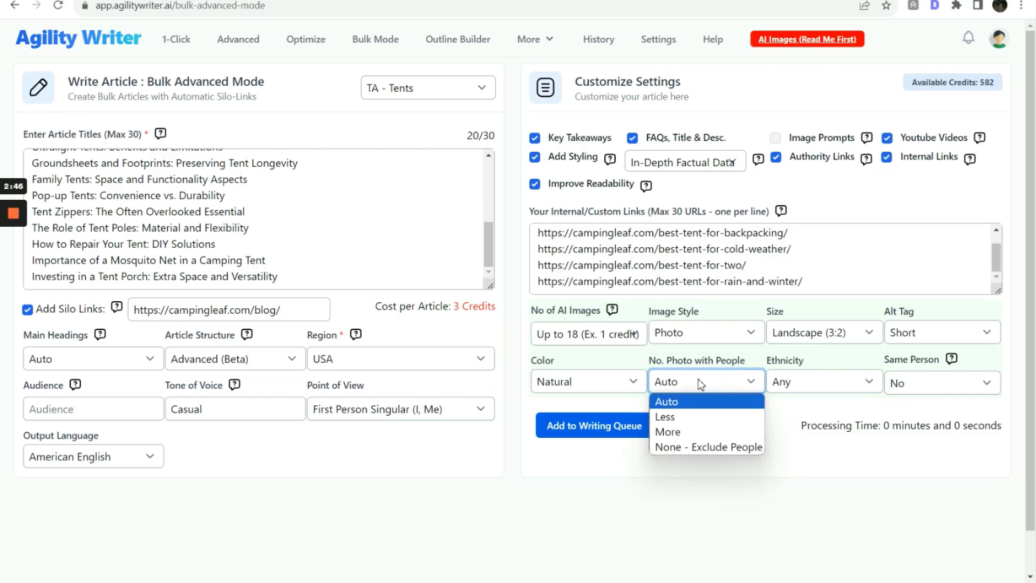
{"action": "left_click", "coordinate": [608, 382]}
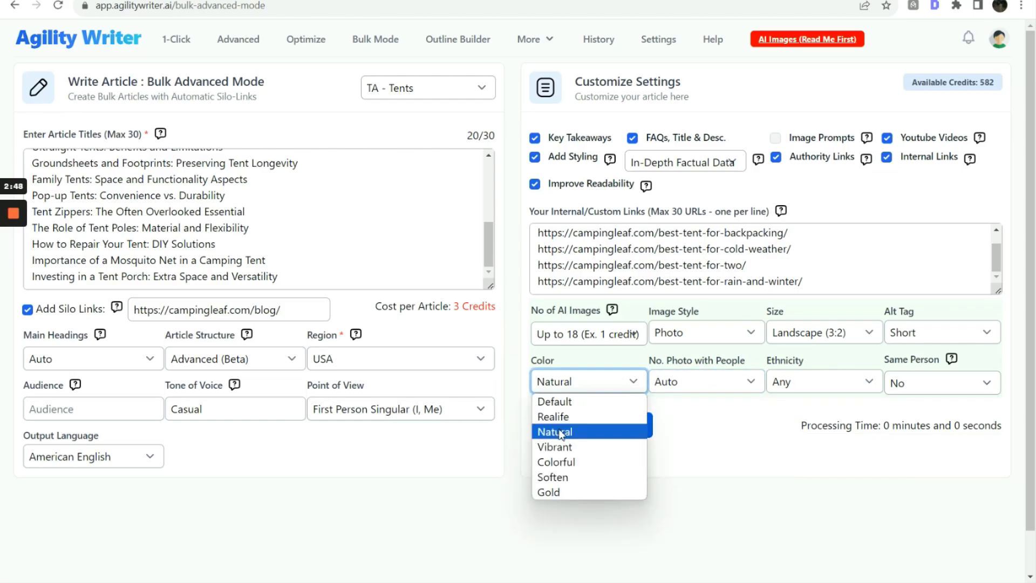
{"action": "left_click", "coordinate": [562, 433]}
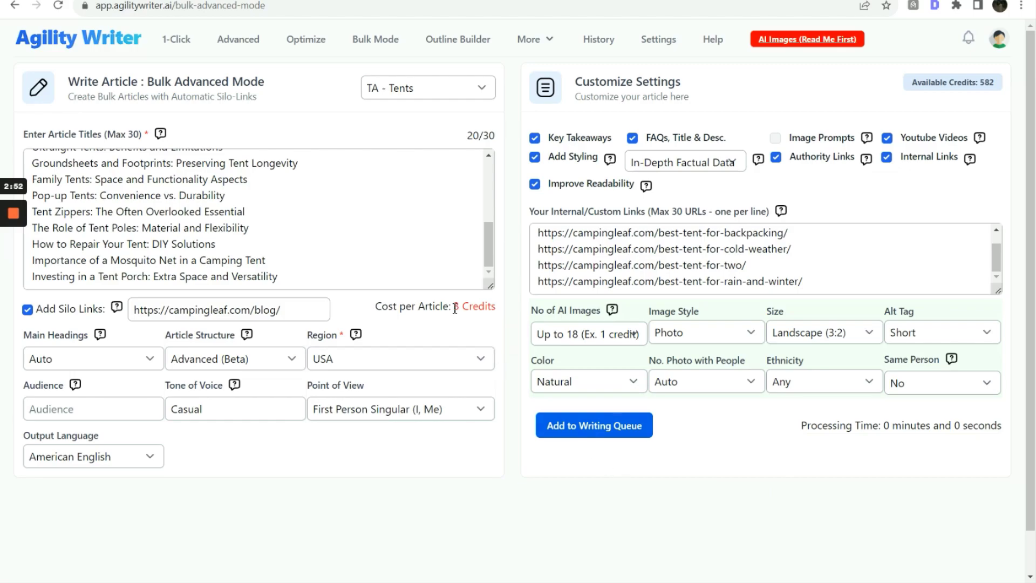
{"action": "left_click_drag", "start_coordinate": [455, 308], "coordinate": [494, 324]}
{"action": "left_click", "coordinate": [494, 324]}
Add the 20 tent articles to the writing queue and filter History to the TA - Tents project.
{"action": "left_click", "coordinate": [614, 424]}
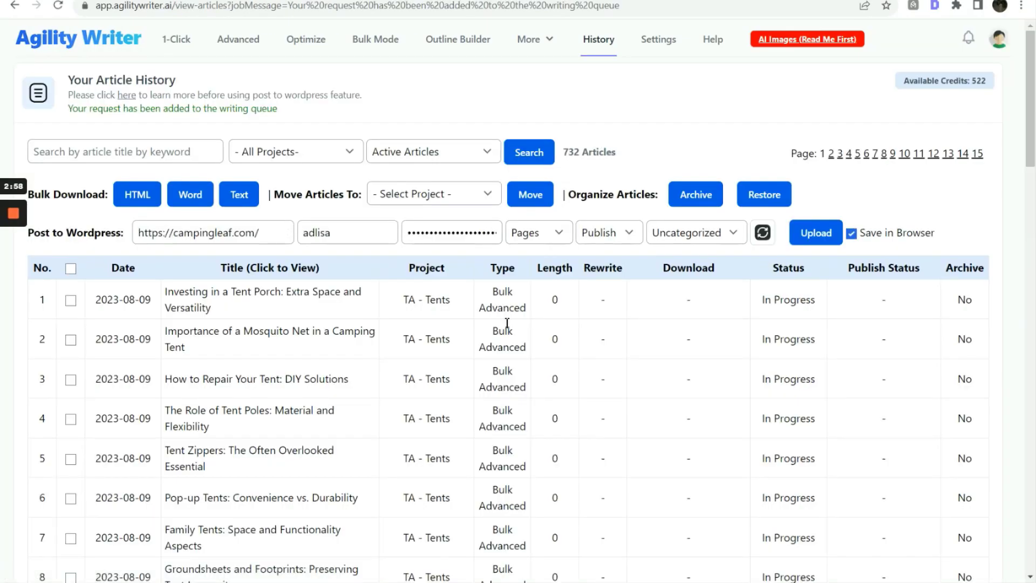
{"action": "left_click", "coordinate": [349, 154]}
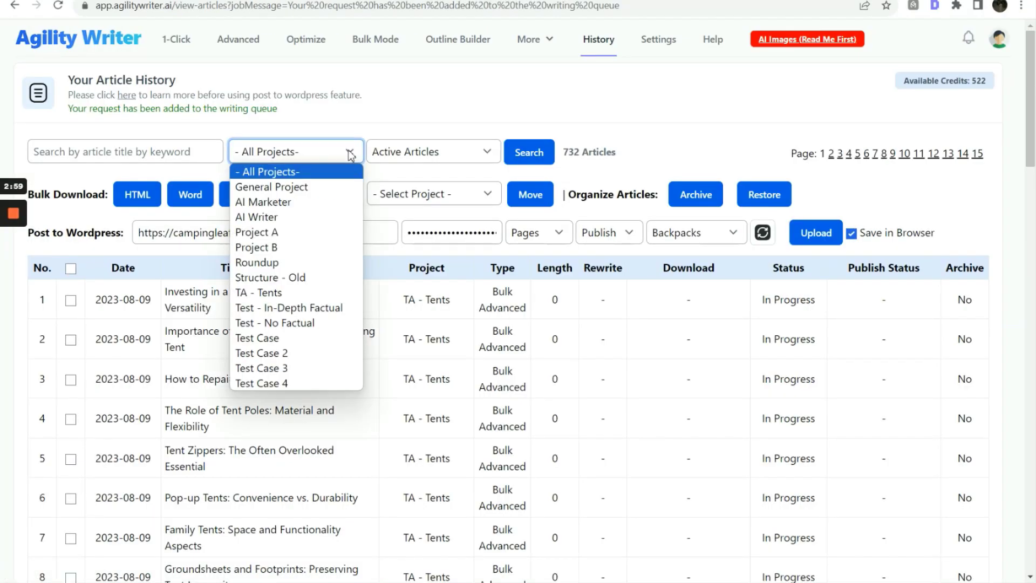
{"action": "left_click", "coordinate": [277, 292]}
{"action": "left_click", "coordinate": [528, 153]}
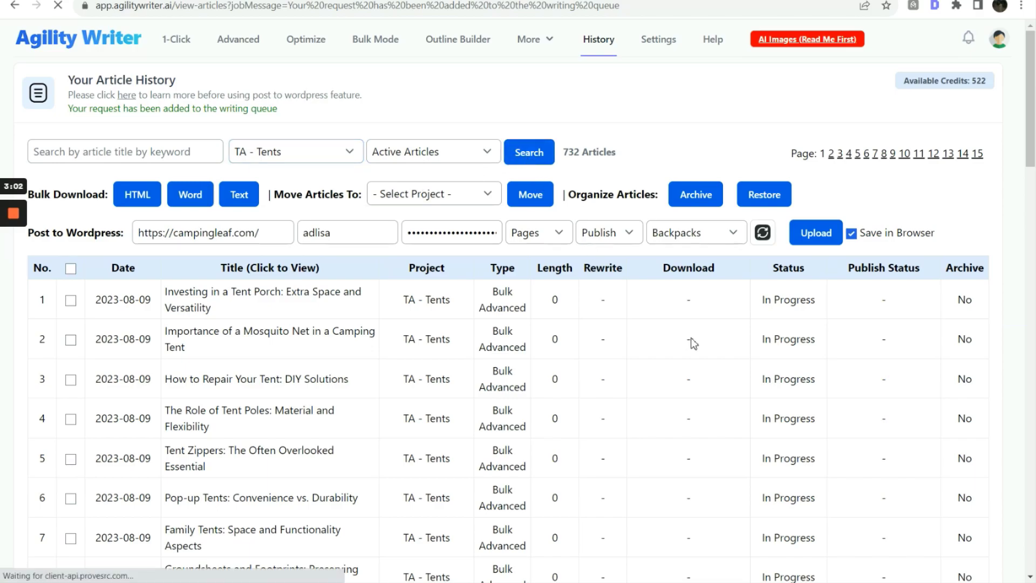
{"action": "scroll", "coordinate": [693, 343], "scroll_direction": "down", "scroll_amount": 5}
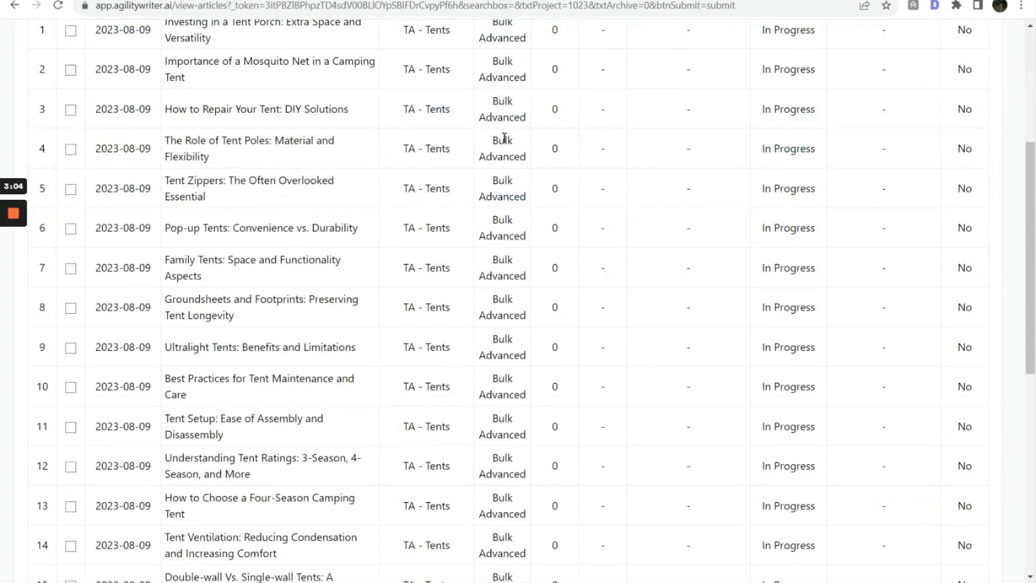
{"action": "scroll", "coordinate": [496, 192], "scroll_direction": "down", "scroll_amount": 9}
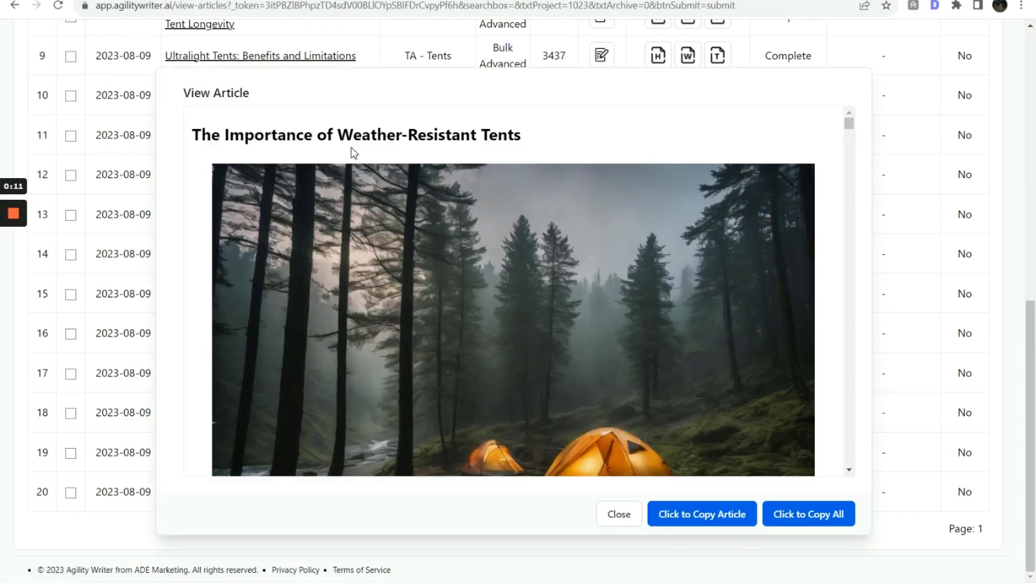
{"action": "left_click_drag", "start_coordinate": [351, 134], "coordinate": [454, 134]}
{"action": "scroll", "coordinate": [667, 189], "scroll_direction": "down", "scroll_amount": 9}
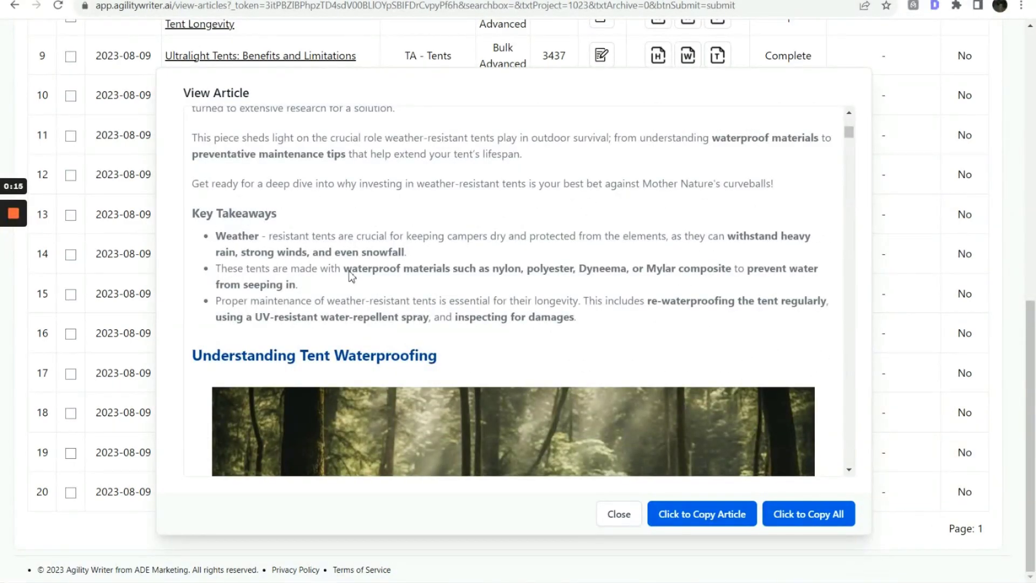
{"action": "scroll", "coordinate": [357, 277], "scroll_direction": "down", "scroll_amount": 5}
{"action": "scroll", "coordinate": [664, 356], "scroll_direction": "down", "scroll_amount": 5}
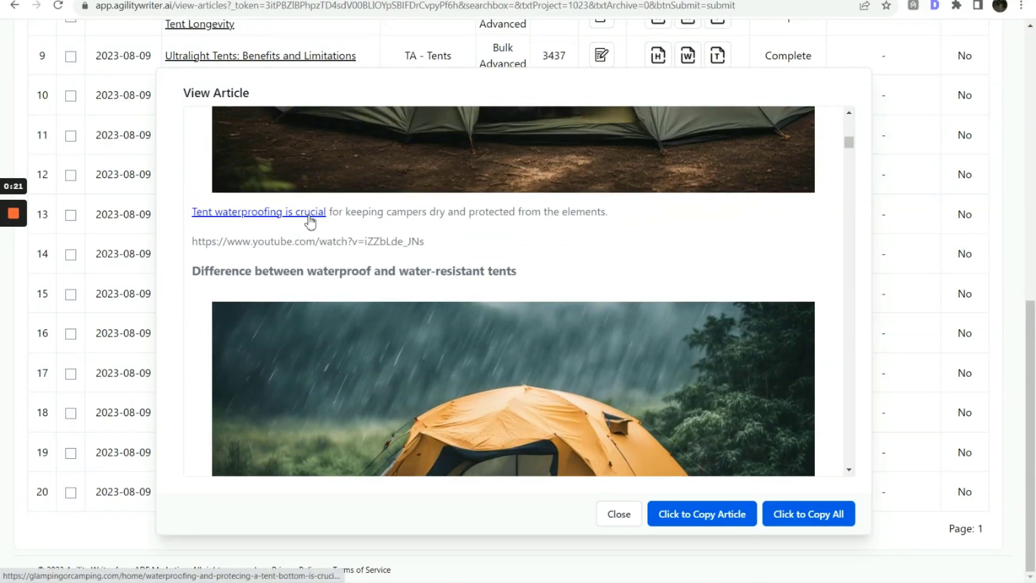
{"action": "scroll", "coordinate": [600, 217], "scroll_direction": "down", "scroll_amount": 10}
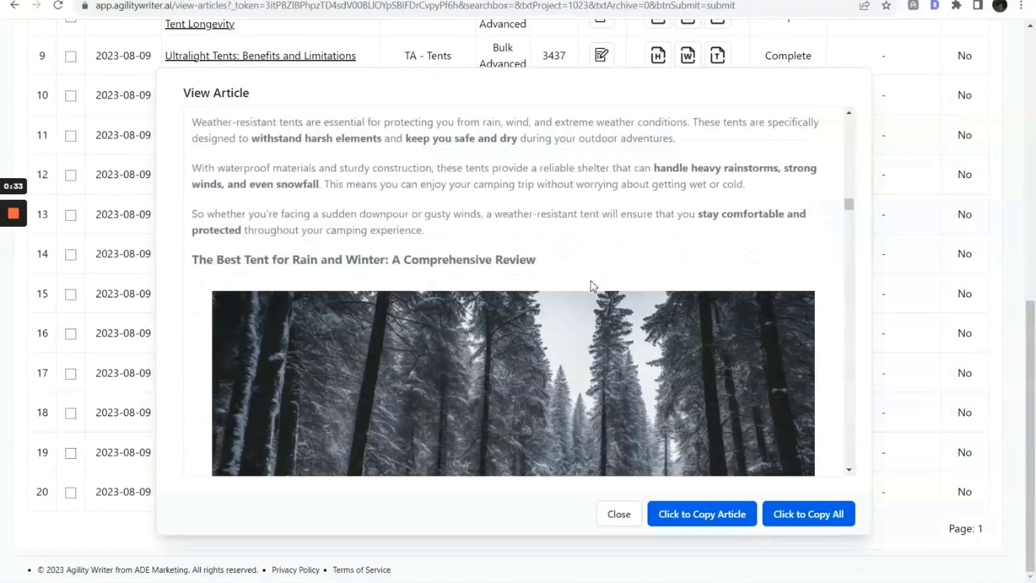
{"action": "scroll", "coordinate": [593, 286], "scroll_direction": "down", "scroll_amount": 10}
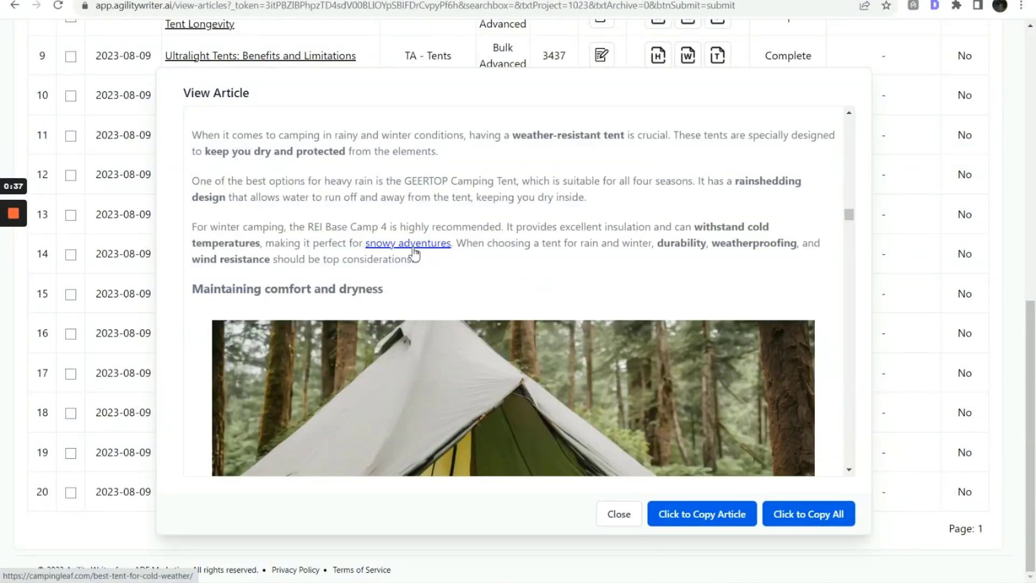
{"action": "scroll", "coordinate": [620, 244], "scroll_direction": "down", "scroll_amount": 12}
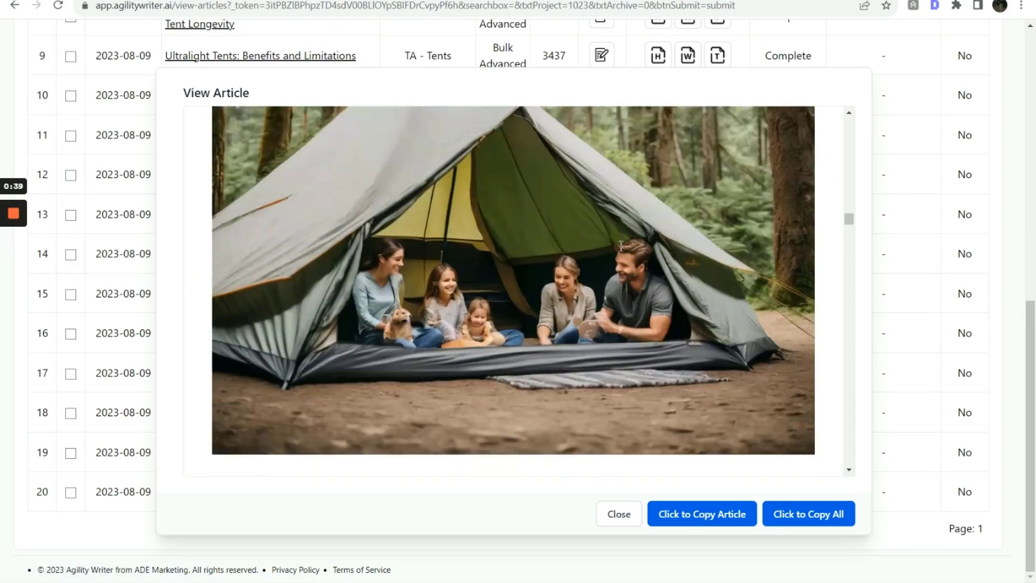
{"action": "scroll", "coordinate": [620, 246], "scroll_direction": "down", "scroll_amount": 15}
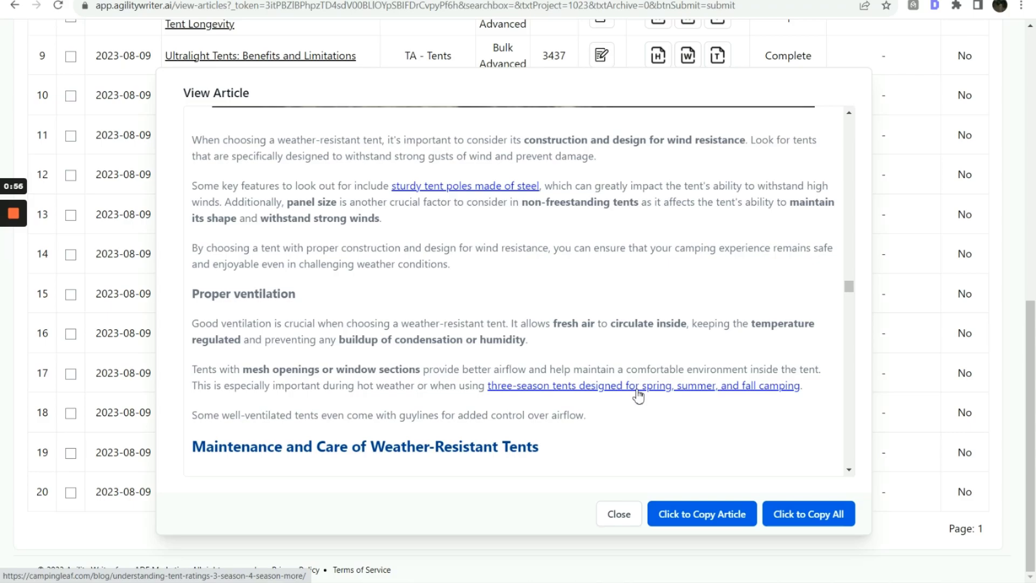
{"action": "scroll", "coordinate": [639, 397], "scroll_direction": "down", "scroll_amount": 15}
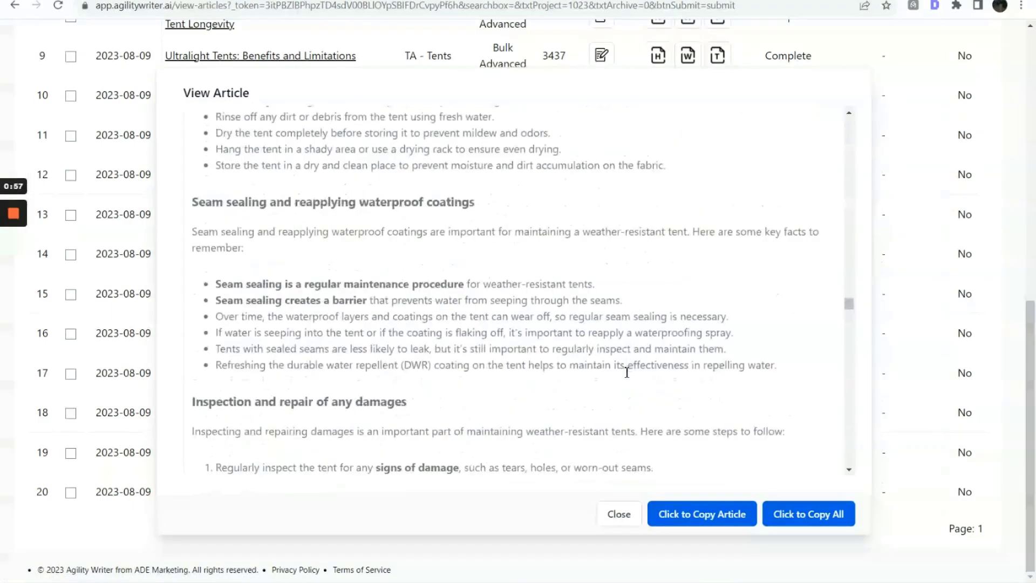
{"action": "scroll", "coordinate": [626, 372], "scroll_direction": "down", "scroll_amount": 20}
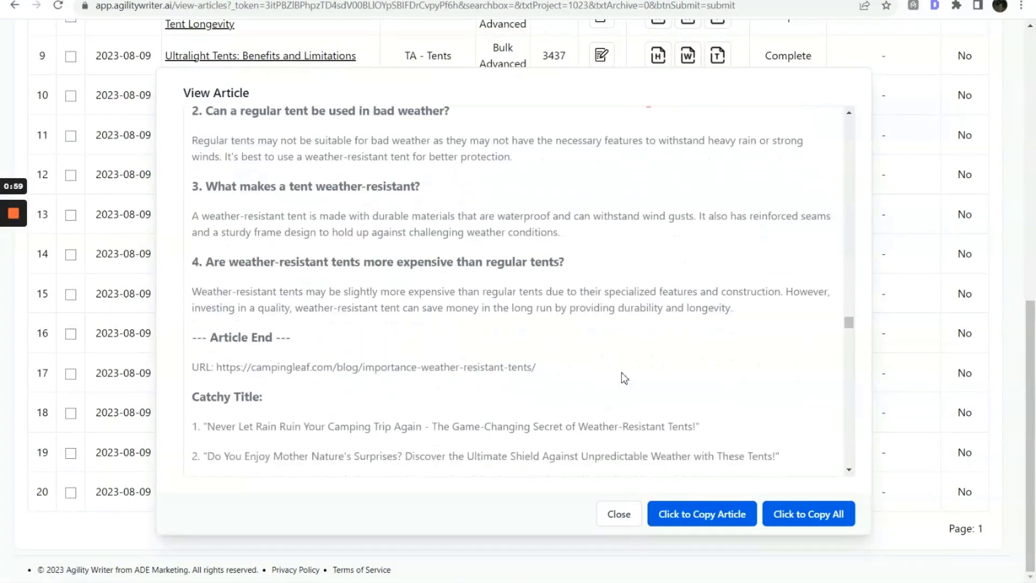
{"action": "left_click_drag", "start_coordinate": [549, 373], "coordinate": [217, 379]}
{"action": "left_click", "coordinate": [610, 517]}
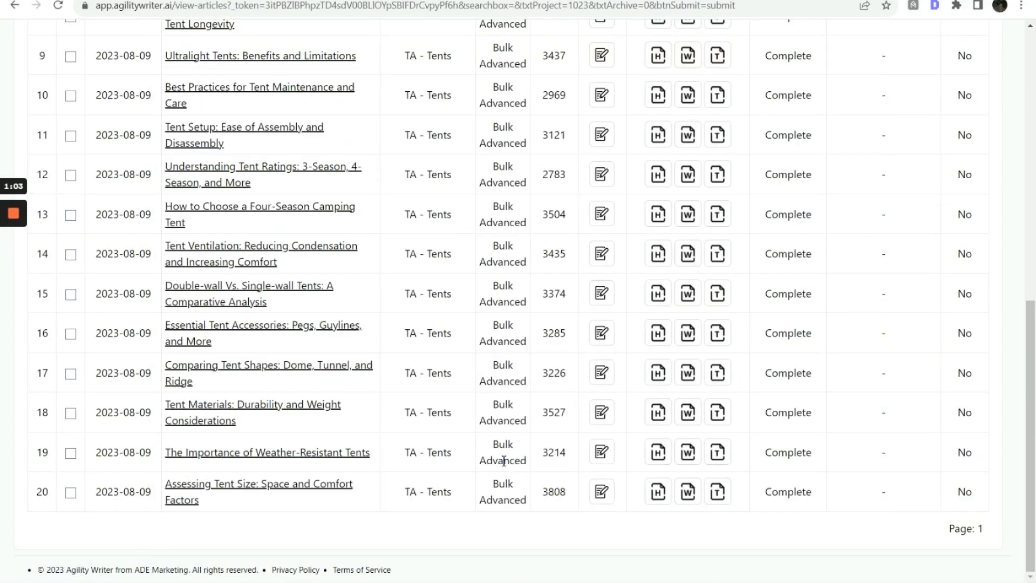
{"action": "left_click", "coordinate": [330, 254]}
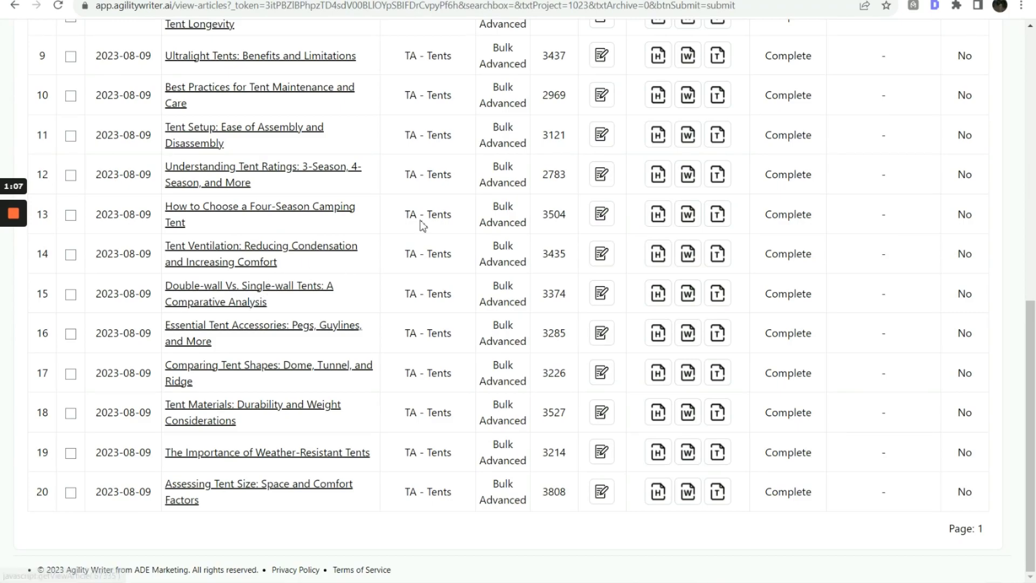
{"action": "left_click_drag", "start_coordinate": [851, 324], "coordinate": [849, 116]}
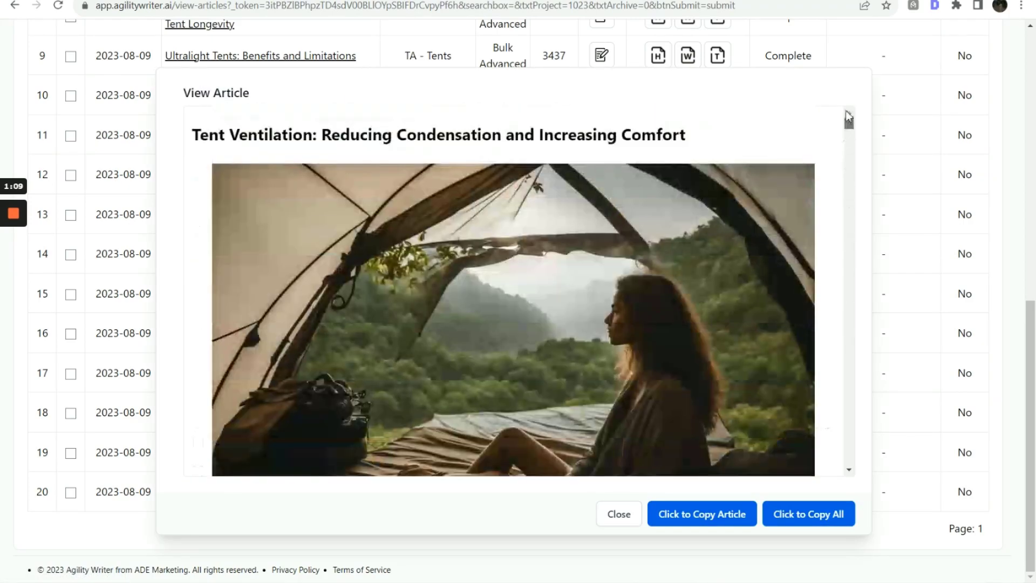
{"action": "scroll", "coordinate": [717, 241], "scroll_direction": "down", "scroll_amount": 15}
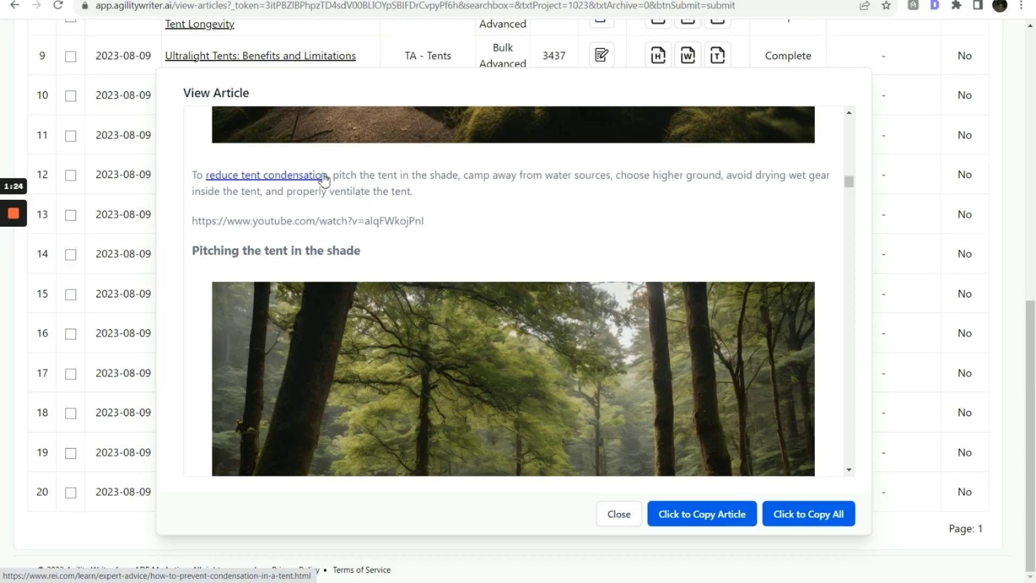
{"action": "scroll", "coordinate": [629, 220], "scroll_direction": "down", "scroll_amount": 8}
{"action": "scroll", "coordinate": [631, 222], "scroll_direction": "up", "scroll_amount": 3}
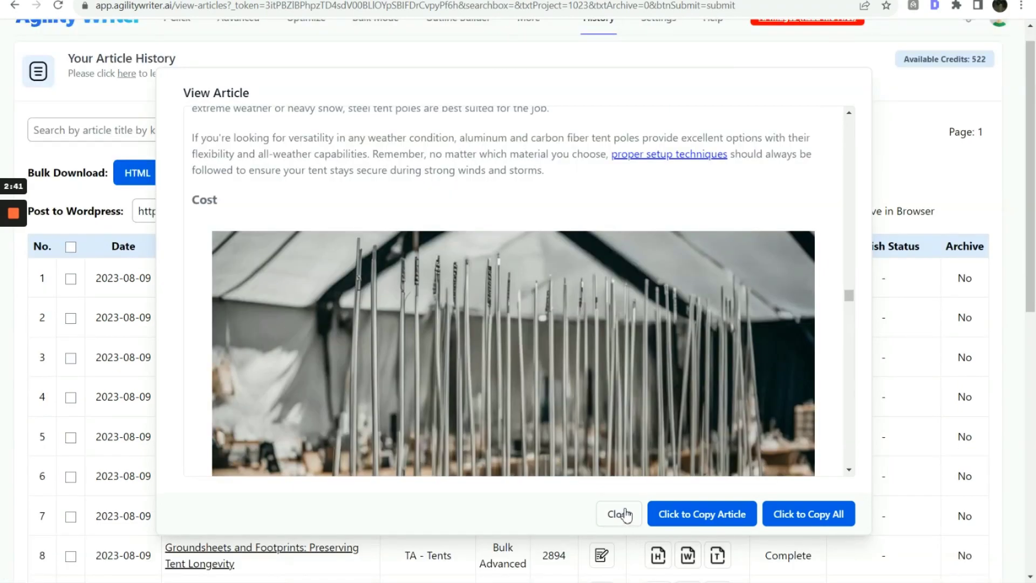
Close the preview, select all 20 tent articles, and check the target WordPress site.
{"action": "left_click", "coordinate": [626, 516]}
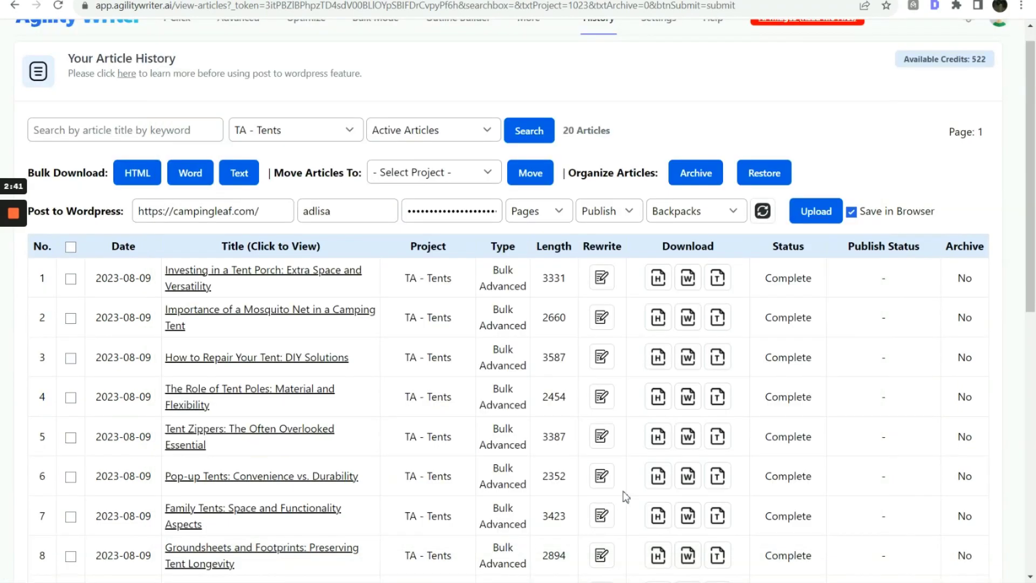
{"action": "left_click", "coordinate": [71, 247]}
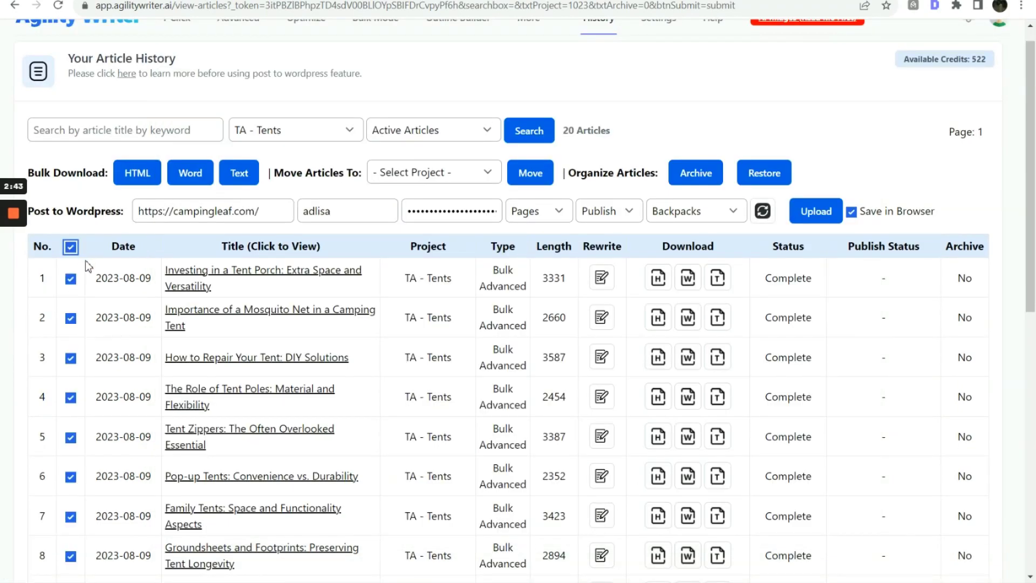
{"action": "left_click_drag", "start_coordinate": [264, 211], "coordinate": [116, 209]}
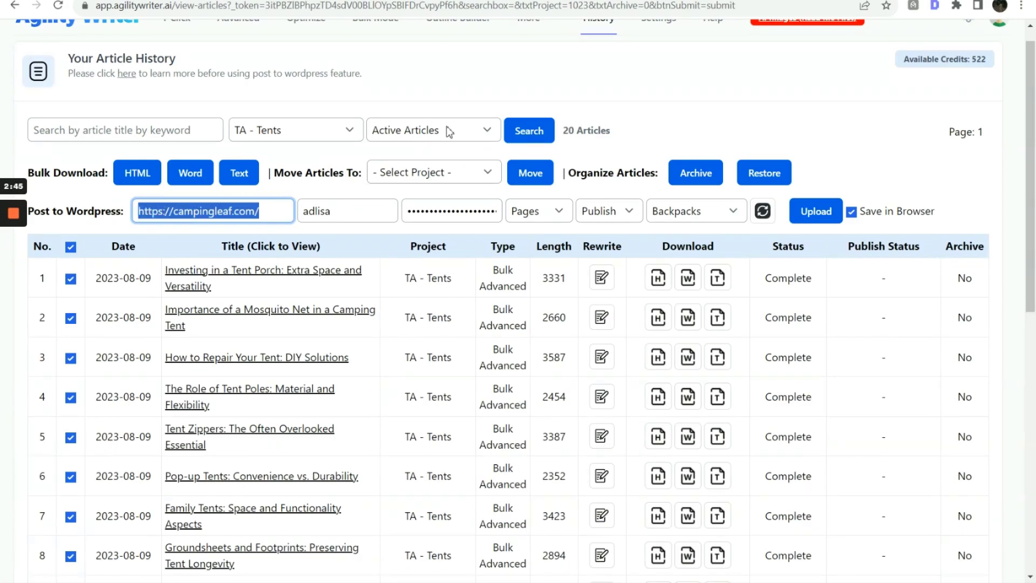
{"action": "left_click", "coordinate": [603, 69]}
{"action": "key", "text": "ctrl+Tab"}
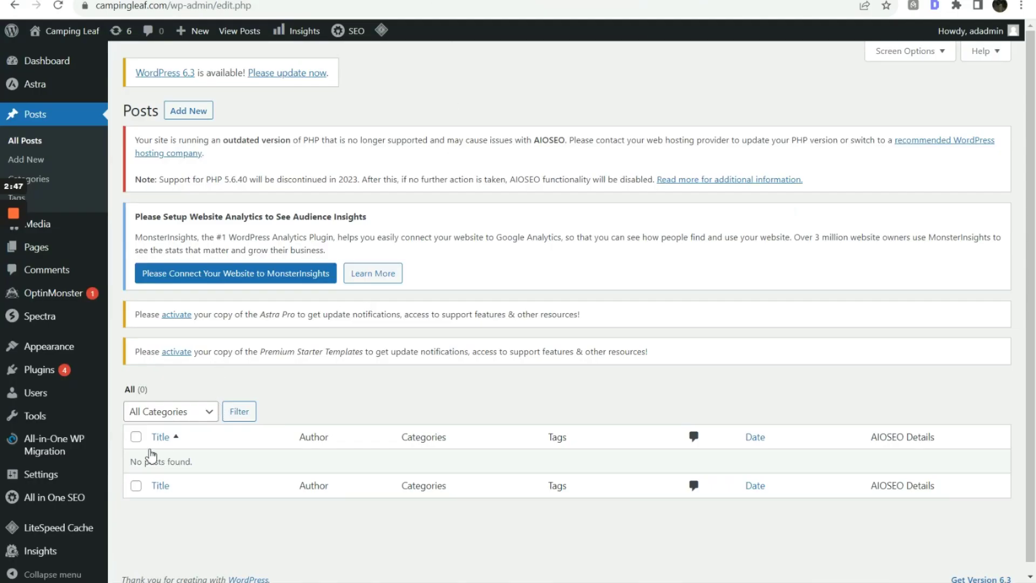
{"action": "key", "text": "ctrl+shift+Tab"}
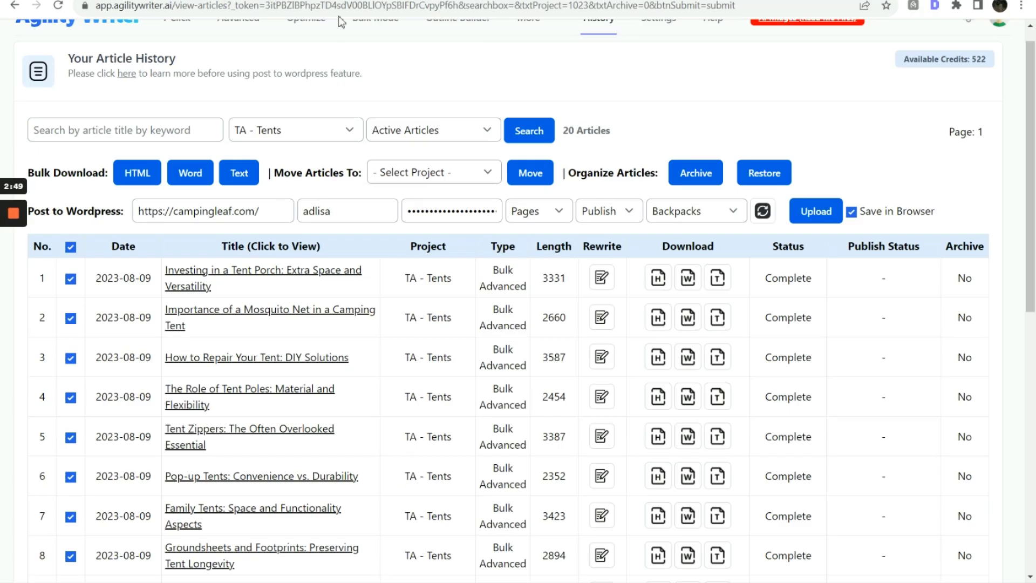
Upload the articles to WordPress as published Posts in the Tents category.
{"action": "left_click", "coordinate": [734, 213]}
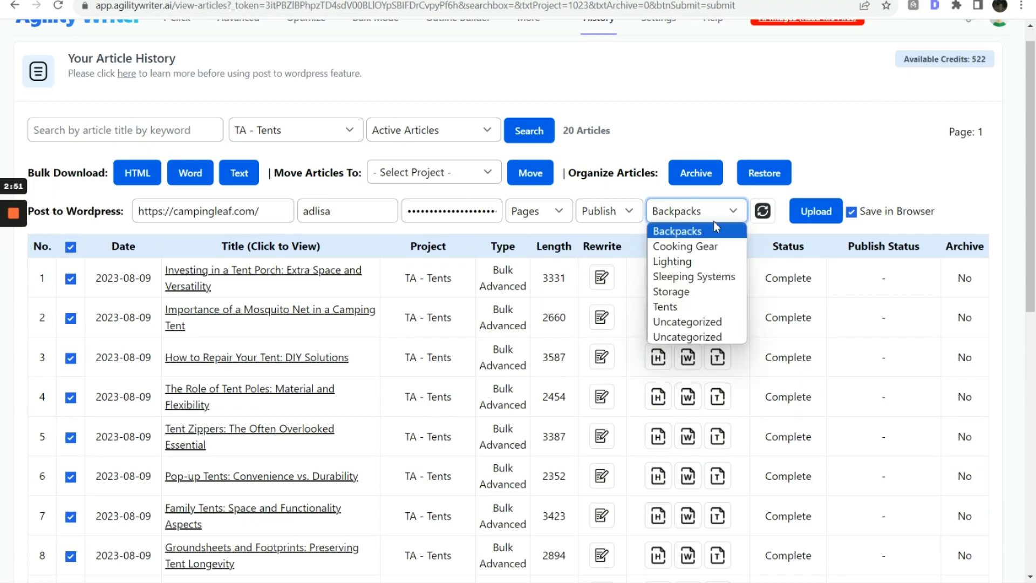
{"action": "left_click", "coordinate": [691, 304]}
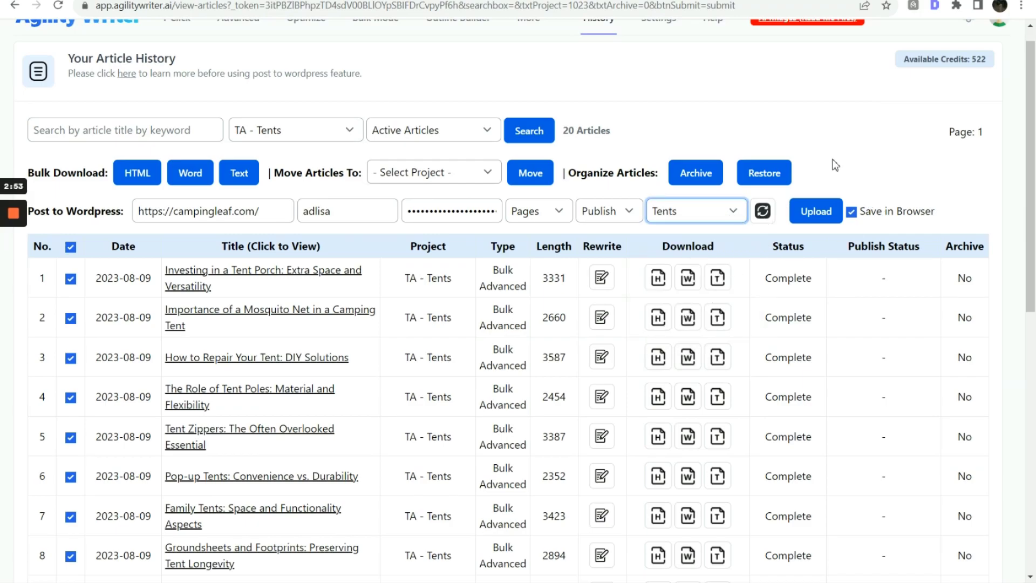
{"action": "left_click", "coordinate": [615, 216]}
{"action": "left_click", "coordinate": [548, 221]}
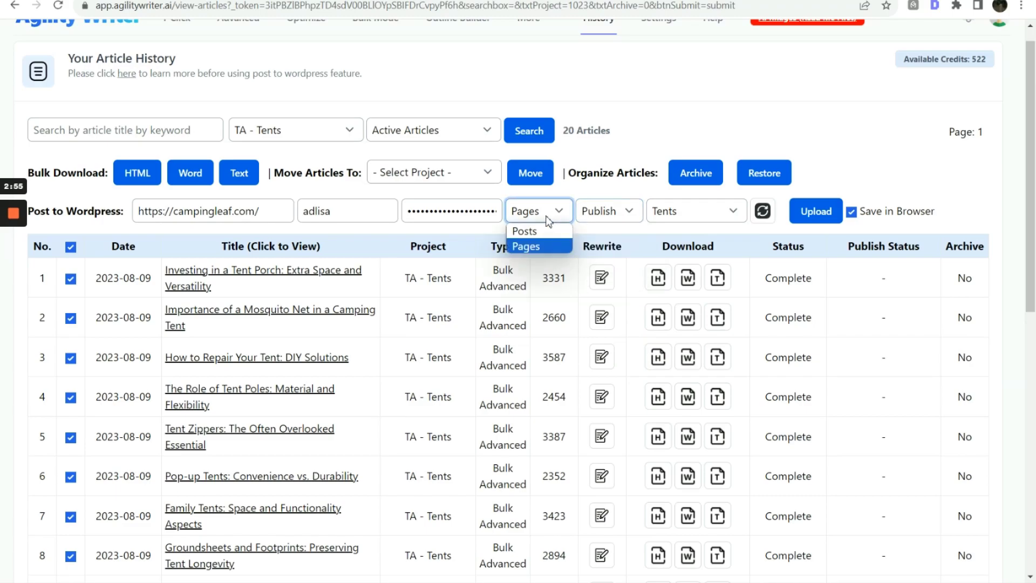
{"action": "left_click", "coordinate": [537, 231]}
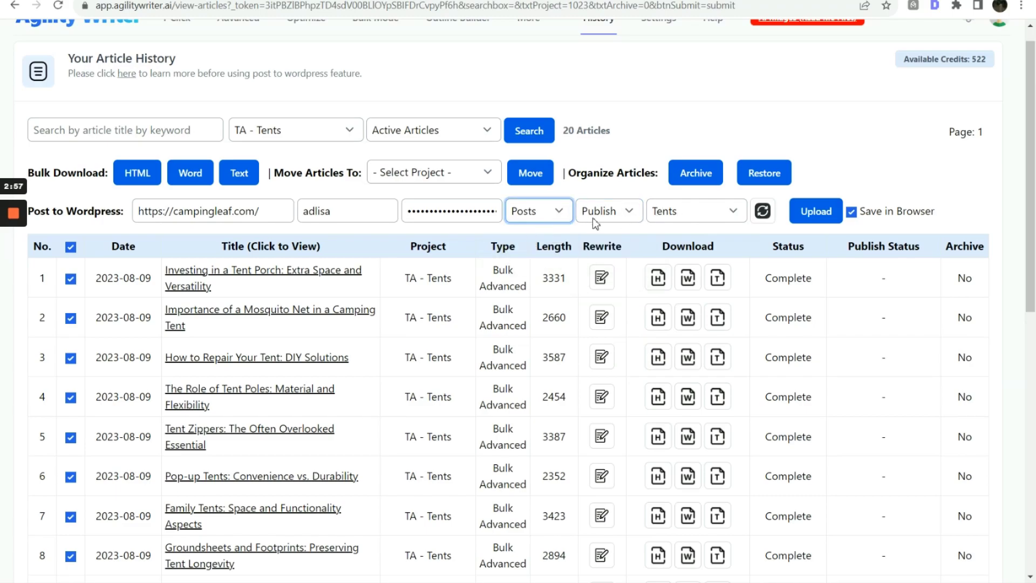
{"action": "left_click", "coordinate": [816, 213]}
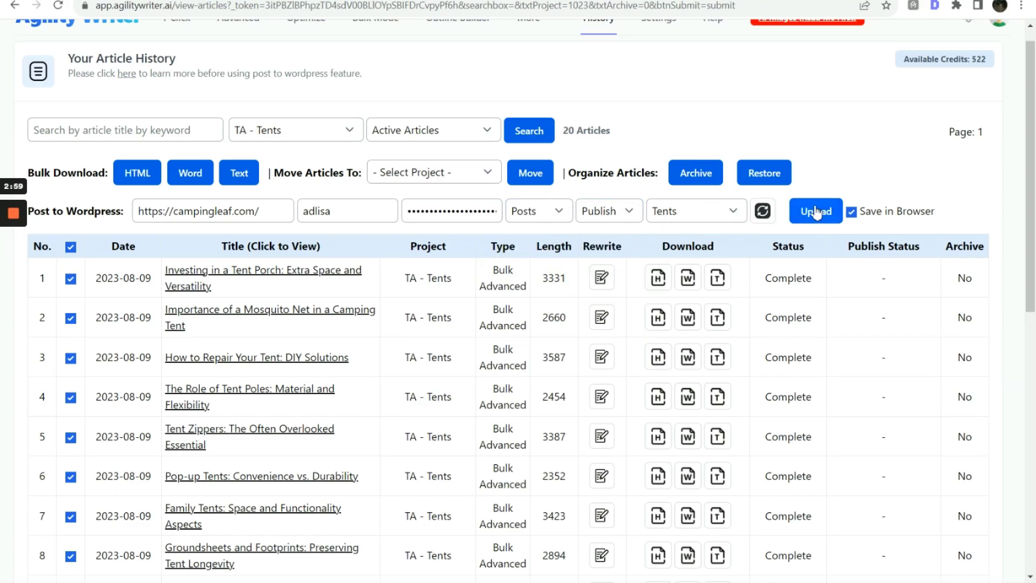
{"action": "left_click", "coordinate": [817, 212]}
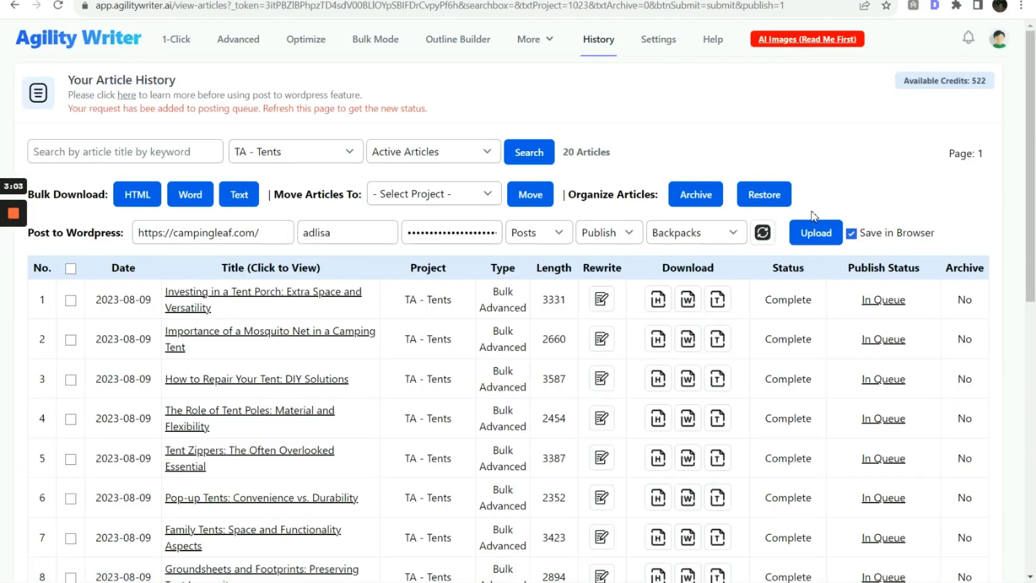
Refresh the TA - Tents history and scroll the table to confirm every article reads Submitted.
{"action": "left_click", "coordinate": [527, 162]}
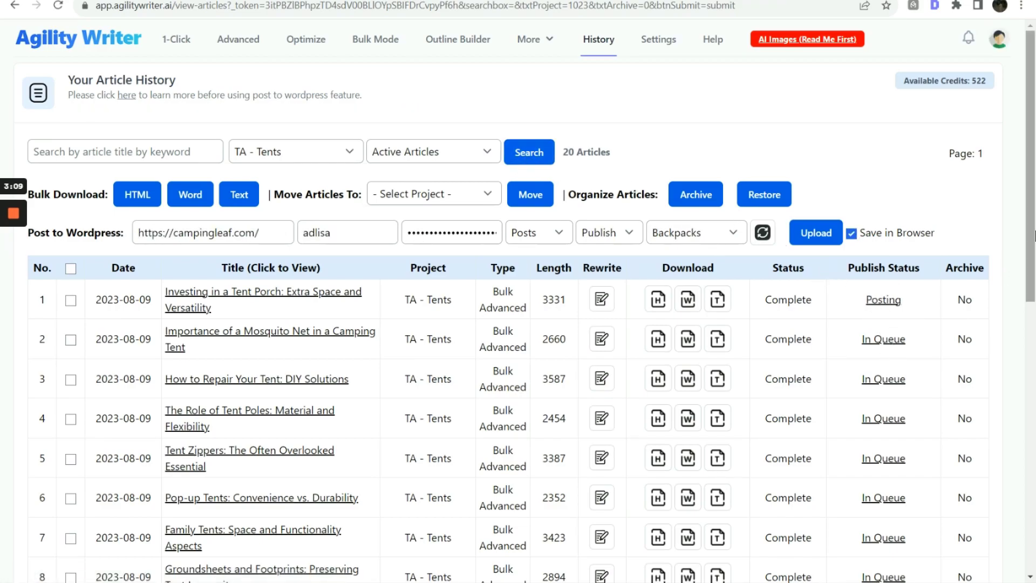
{"action": "mouse_move", "coordinate": [1032, 237]}
{"action": "left_mouse_down"}
{"action": "mouse_move", "coordinate": [1035, 520]}
{"action": "mouse_move", "coordinate": [1034, 243]}
{"action": "left_mouse_up"}
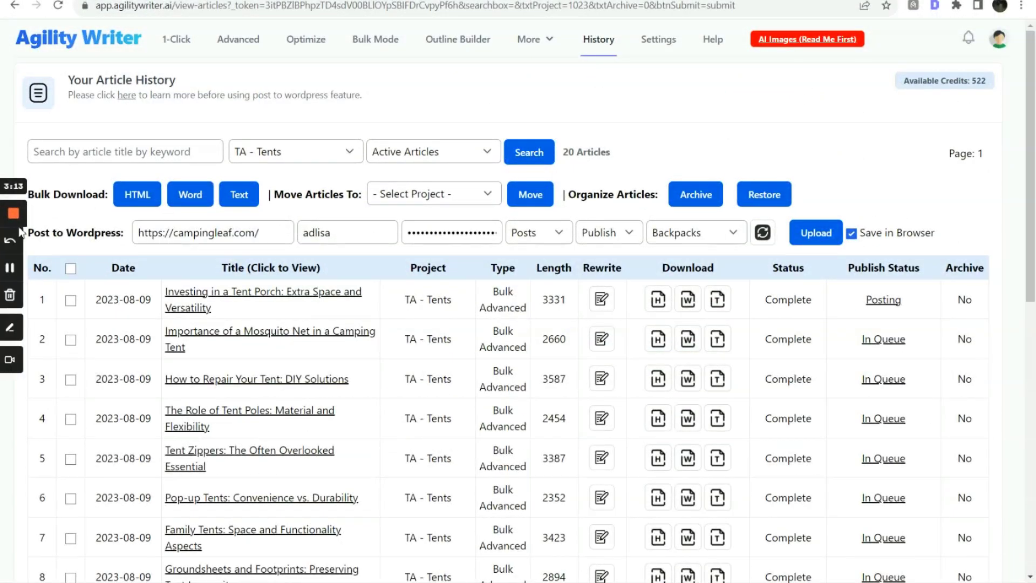
{"action": "left_click", "coordinate": [14, 269]}
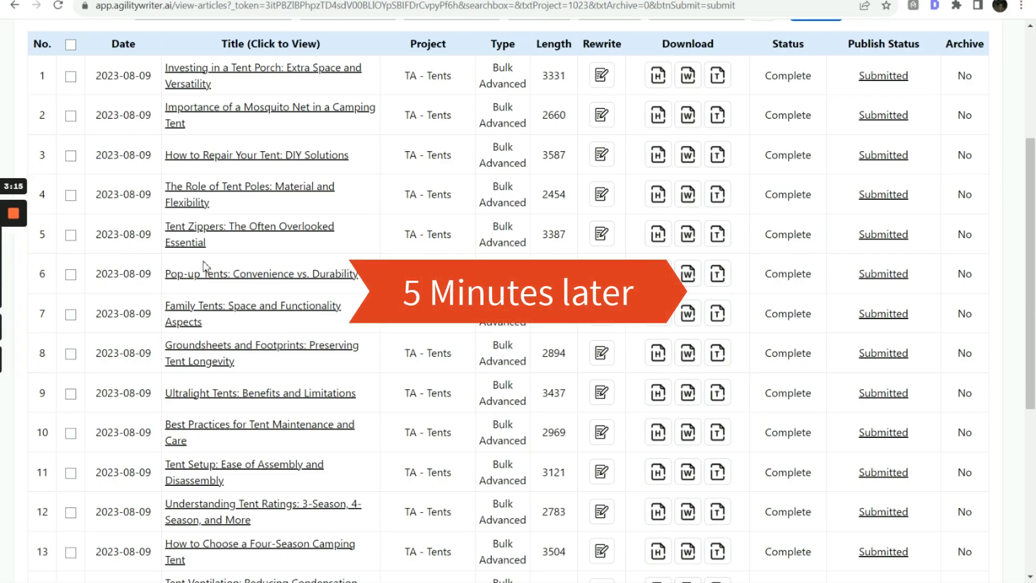
{"action": "scroll", "coordinate": [562, 199], "scroll_direction": "up", "scroll_amount": 4}
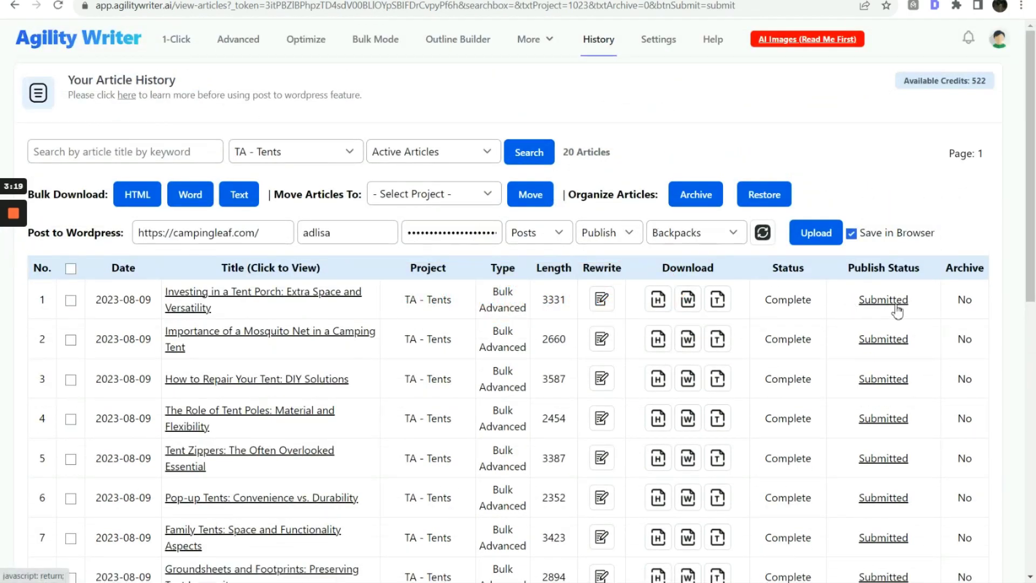
{"action": "mouse_move", "coordinate": [903, 306]}
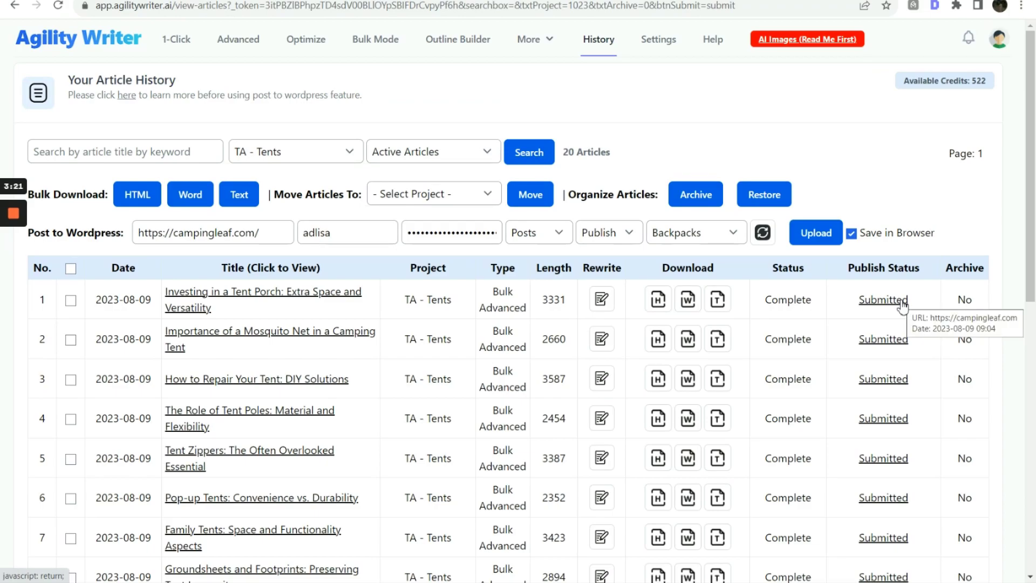
{"action": "scroll", "coordinate": [891, 389], "scroll_direction": "down", "scroll_amount": 10}
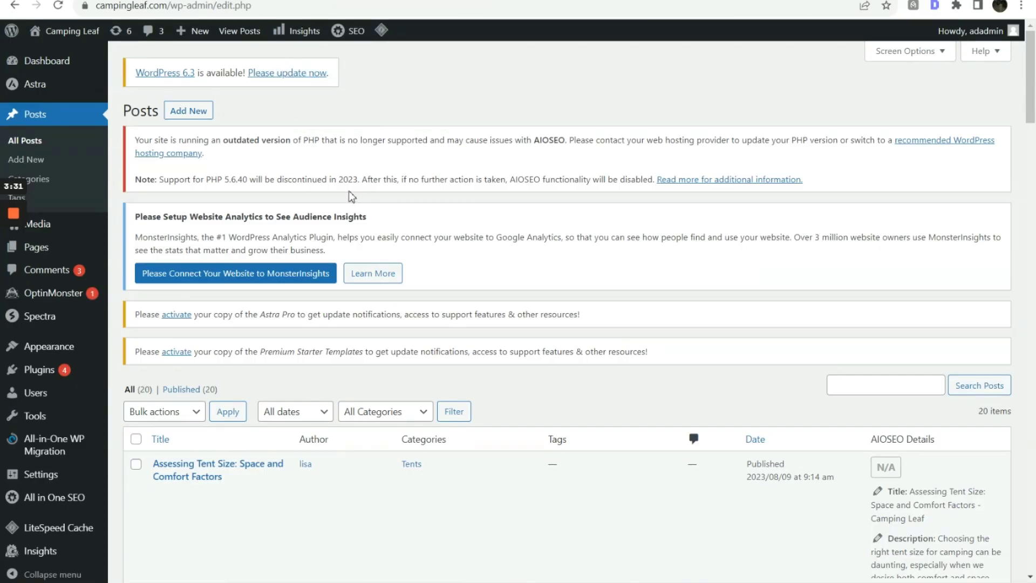
Confirm the 20 tent posts are published under Tents, then open the live campingleaf.com blog page.
{"action": "scroll", "coordinate": [278, 268], "scroll_direction": "down", "scroll_amount": 3}
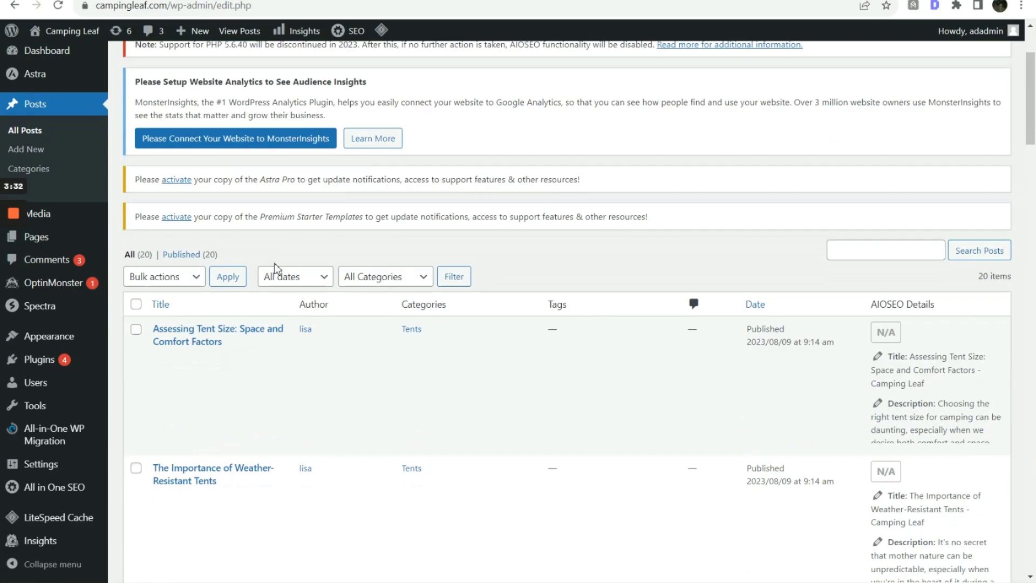
{"action": "scroll", "coordinate": [324, 331], "scroll_direction": "down", "scroll_amount": 10}
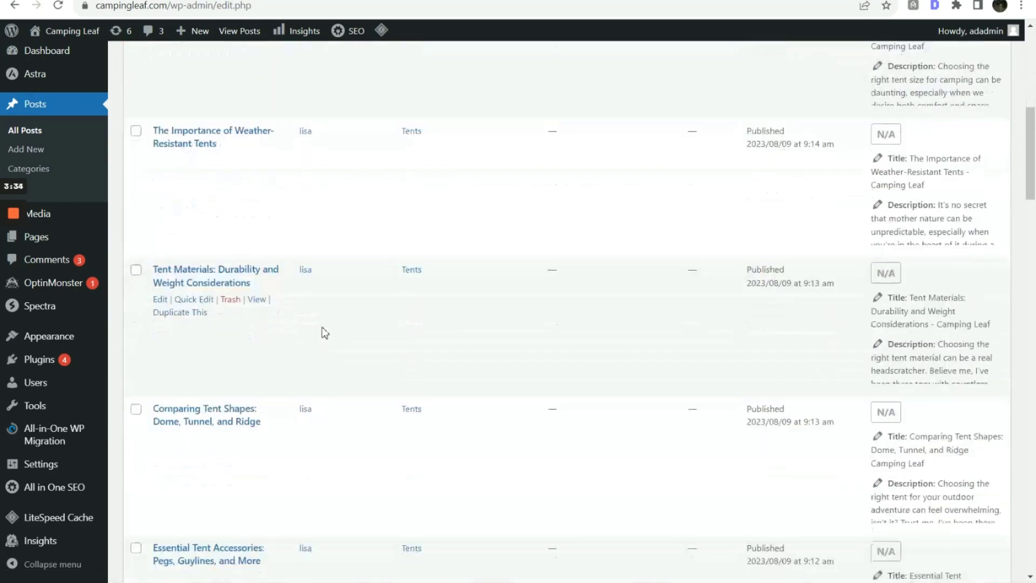
{"action": "scroll", "coordinate": [312, 83], "scroll_direction": "up", "scroll_amount": 10}
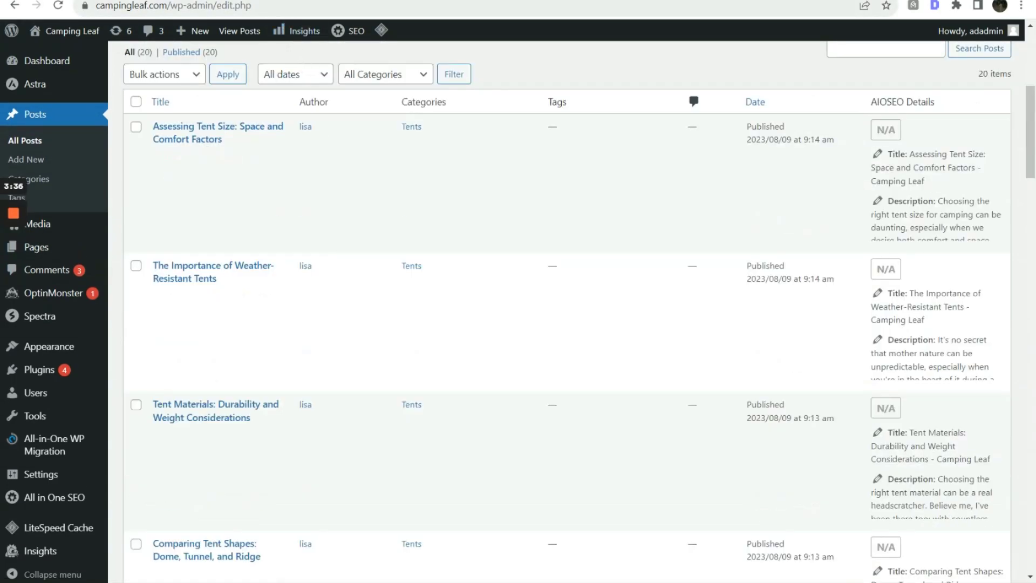
{"action": "key", "text": "ctrl+Tab"}
{"action": "left_click", "coordinate": [834, 59]}
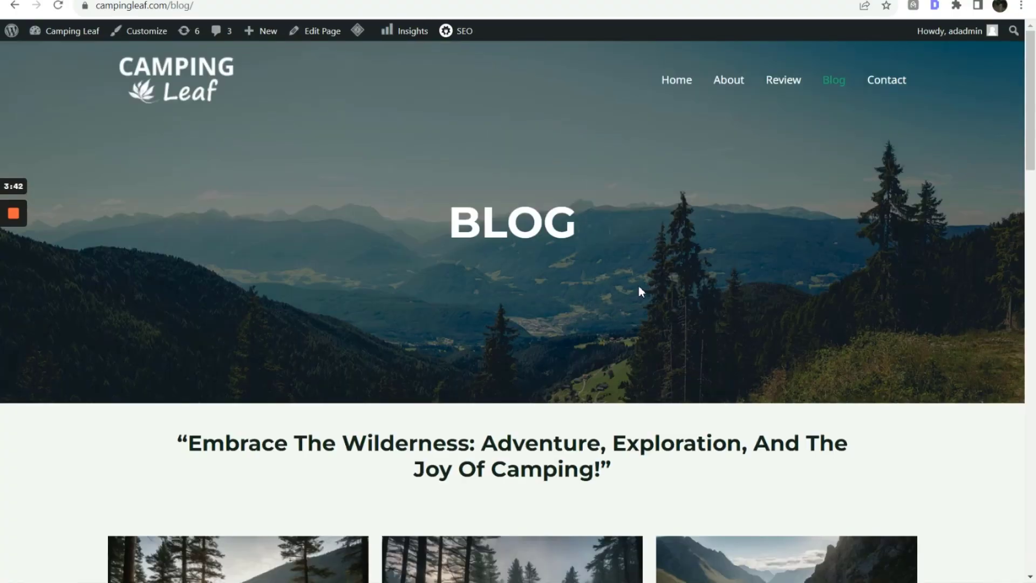
Open the weather-resistant tents article from the blog listing in a new tab.
{"action": "scroll", "coordinate": [639, 286], "scroll_direction": "down", "scroll_amount": 5}
{"action": "scroll", "coordinate": [679, 203], "scroll_direction": "down", "scroll_amount": 5}
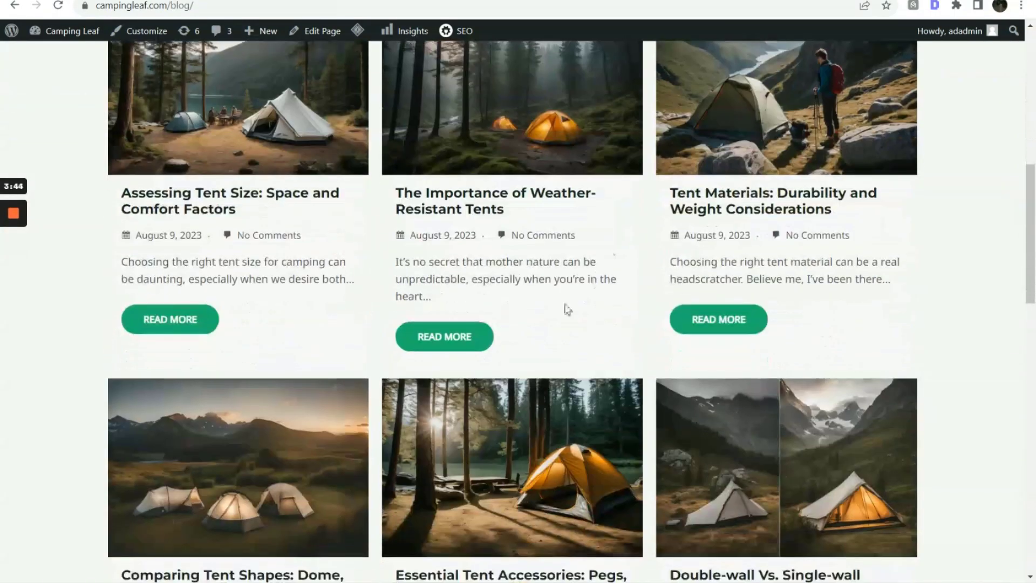
{"action": "scroll", "coordinate": [601, 271], "scroll_direction": "down", "scroll_amount": 4}
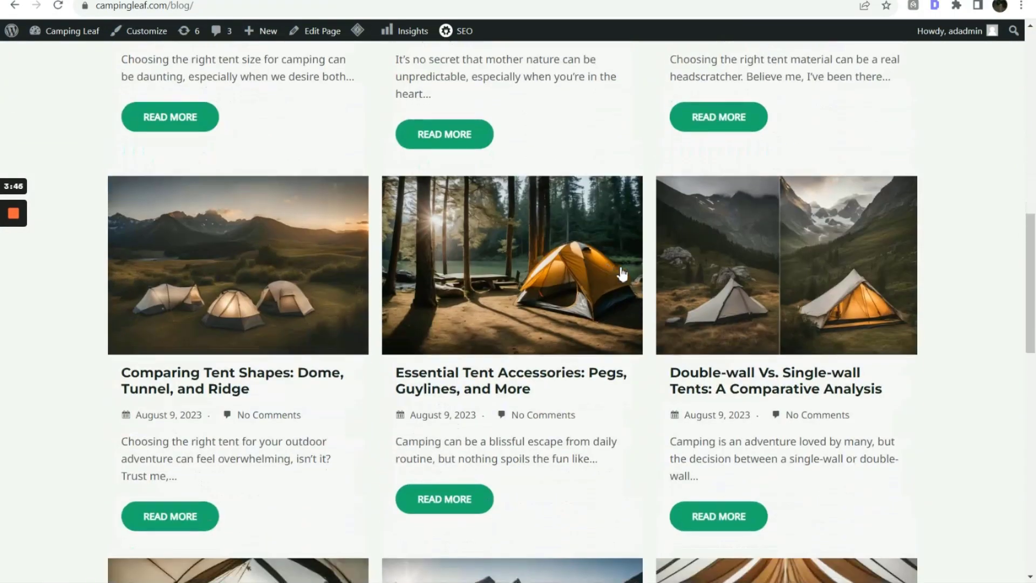
{"action": "scroll", "coordinate": [724, 275], "scroll_direction": "up", "scroll_amount": 5}
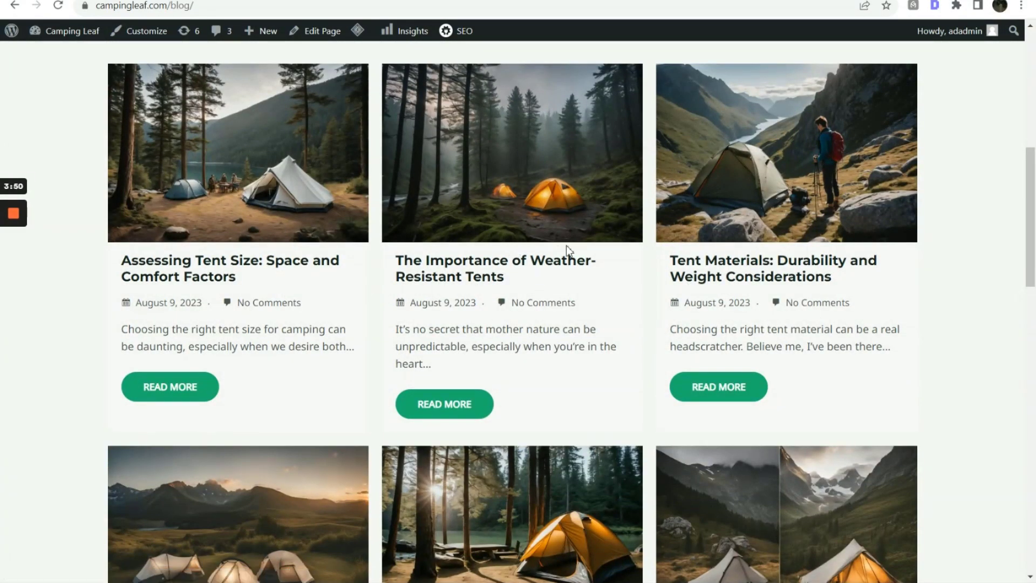
{"action": "right_click", "coordinate": [470, 404]}
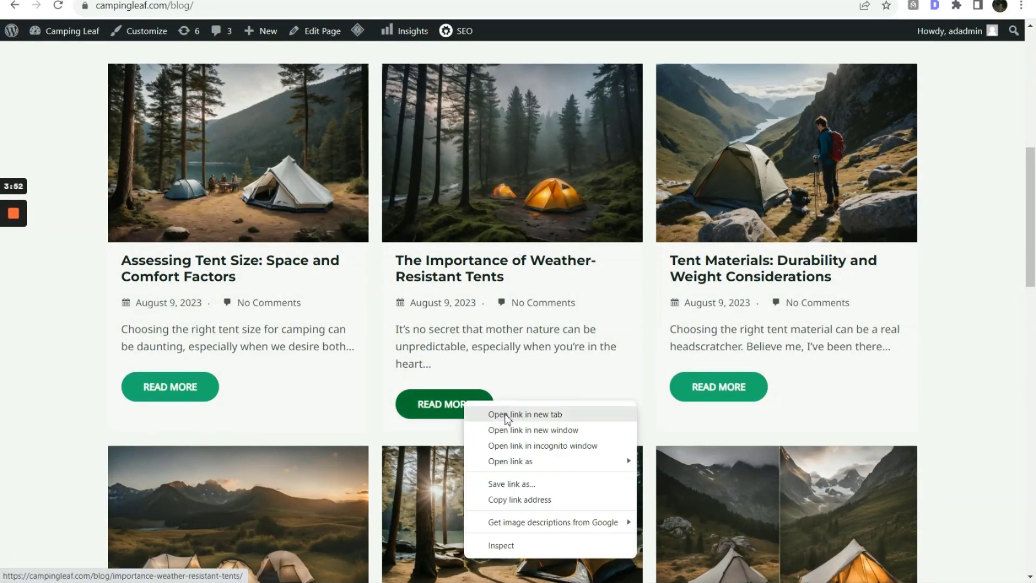
{"action": "left_click", "coordinate": [507, 414]}
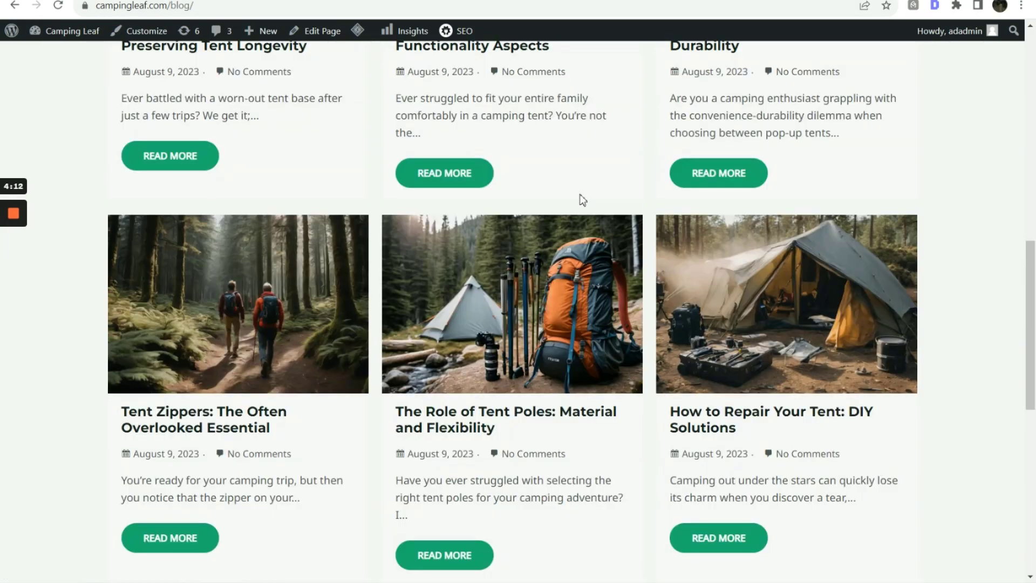
Open the tent poles article from the blog listing in a new tab.
{"action": "scroll", "coordinate": [534, 261], "scroll_direction": "down", "scroll_amount": 2}
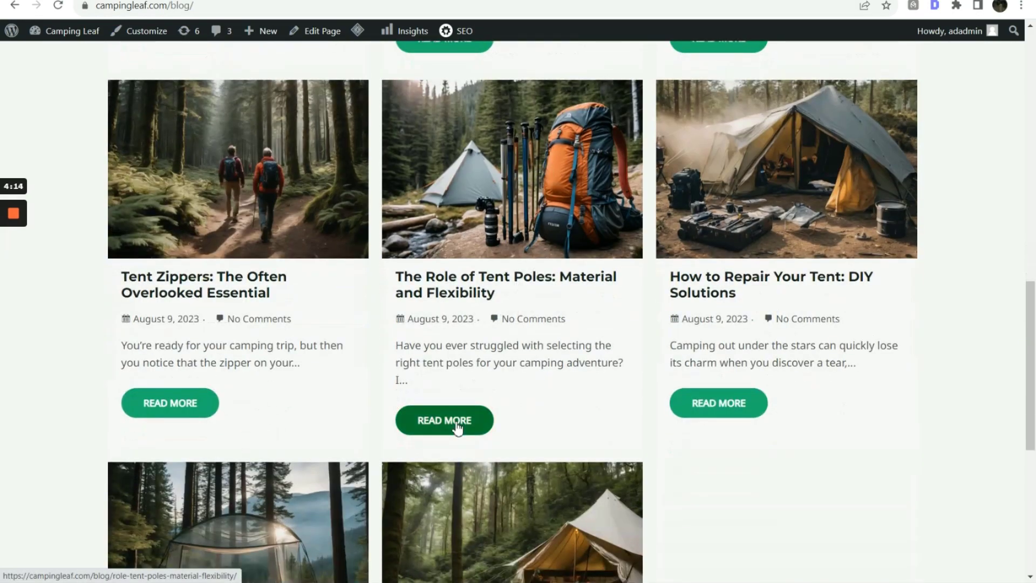
{"action": "right_click", "coordinate": [456, 425]}
{"action": "left_click", "coordinate": [528, 278]}
In the weather-resistant tents post, open the 'sturdy tent poles made of steel' link in a new tab.
{"action": "left_click", "coordinate": [345, 0]}
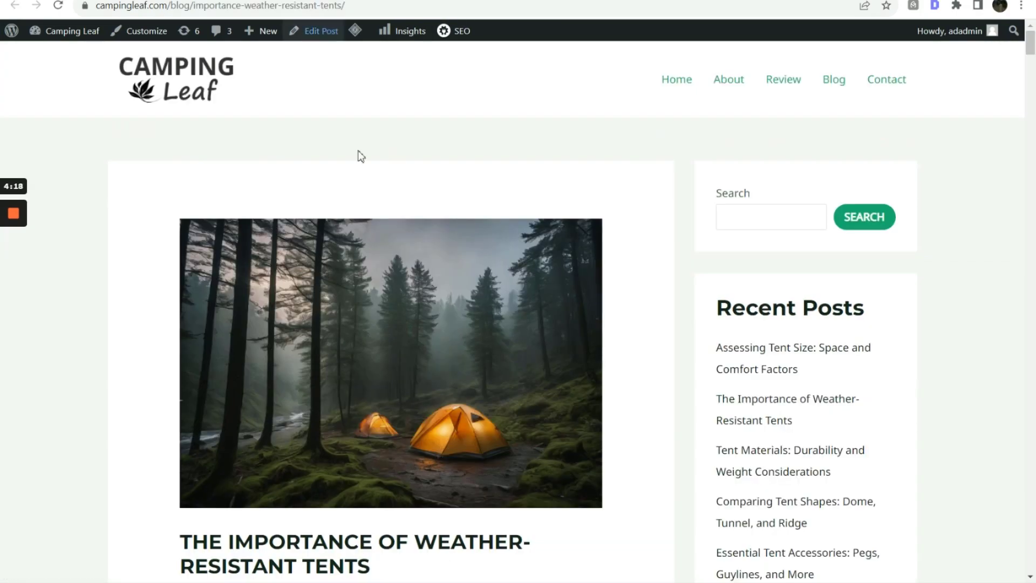
{"action": "scroll", "coordinate": [454, 189], "scroll_direction": "down", "scroll_amount": 3}
{"action": "scroll", "coordinate": [442, 340], "scroll_direction": "down", "scroll_amount": 7}
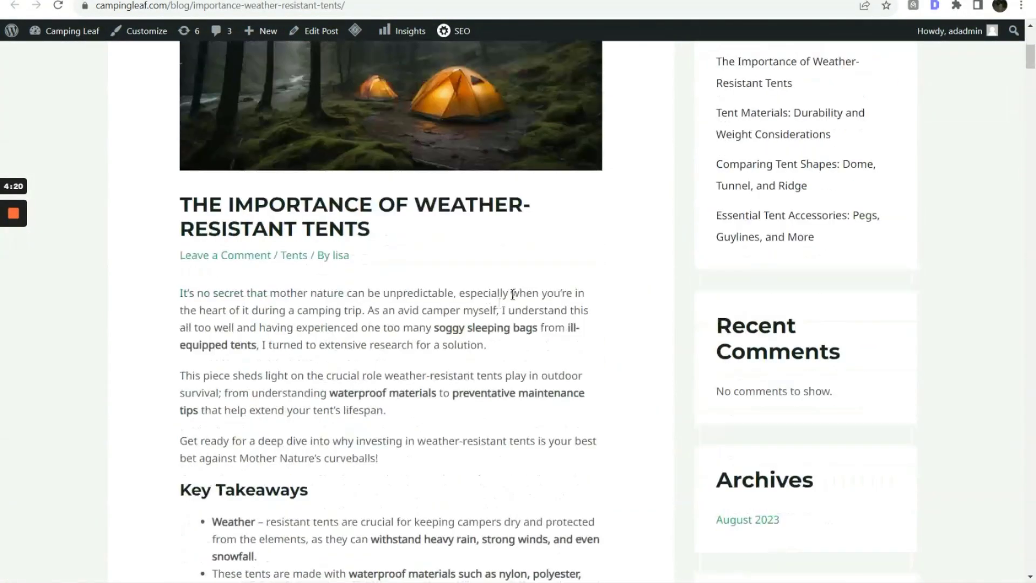
{"action": "scroll", "coordinate": [391, 330], "scroll_direction": "down", "scroll_amount": 4}
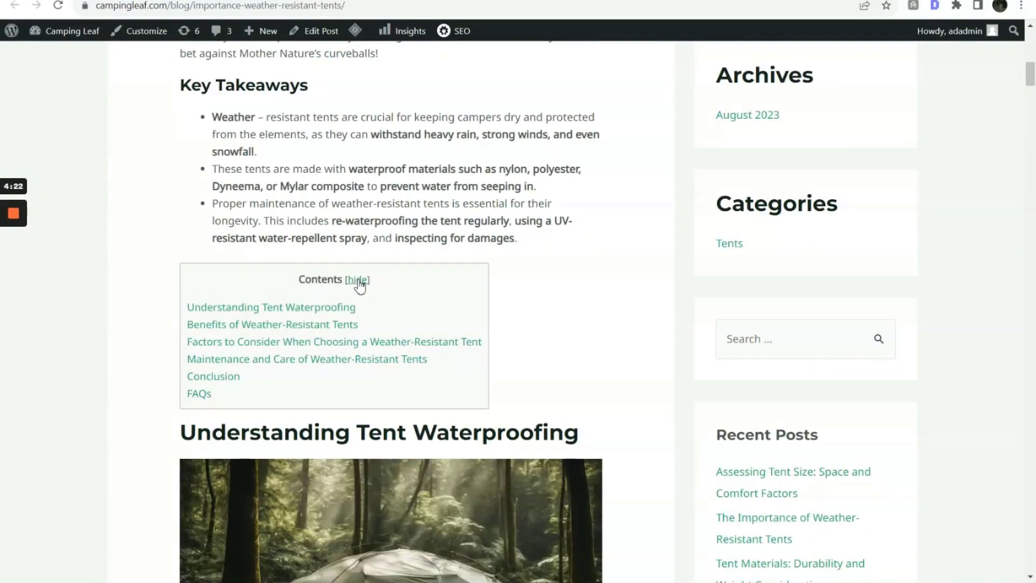
{"action": "left_click", "coordinate": [357, 279]}
{"action": "left_click", "coordinate": [249, 281]}
{"action": "scroll", "coordinate": [593, 253], "scroll_direction": "down", "scroll_amount": 6}
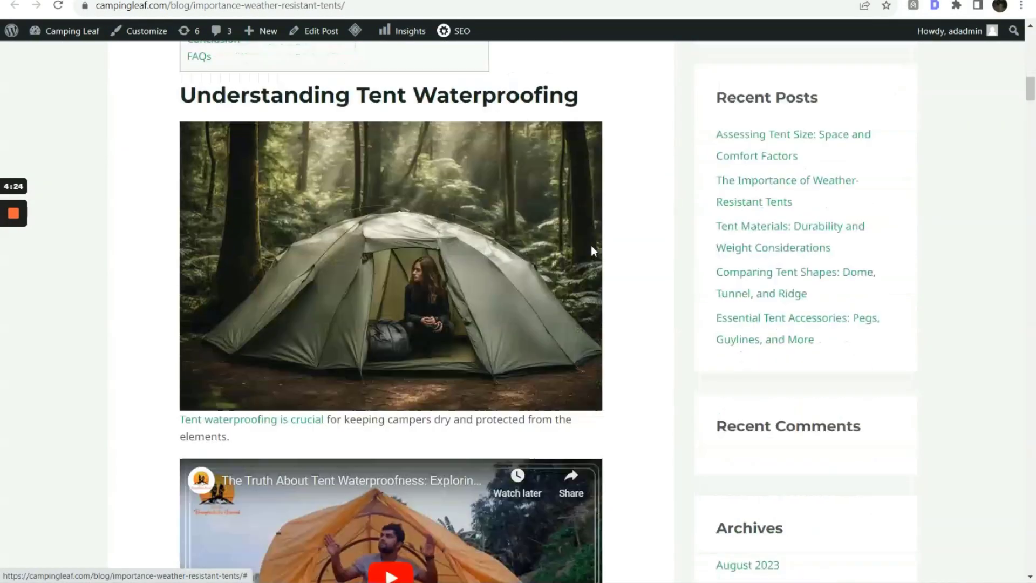
{"action": "scroll", "coordinate": [592, 251], "scroll_direction": "down", "scroll_amount": 3}
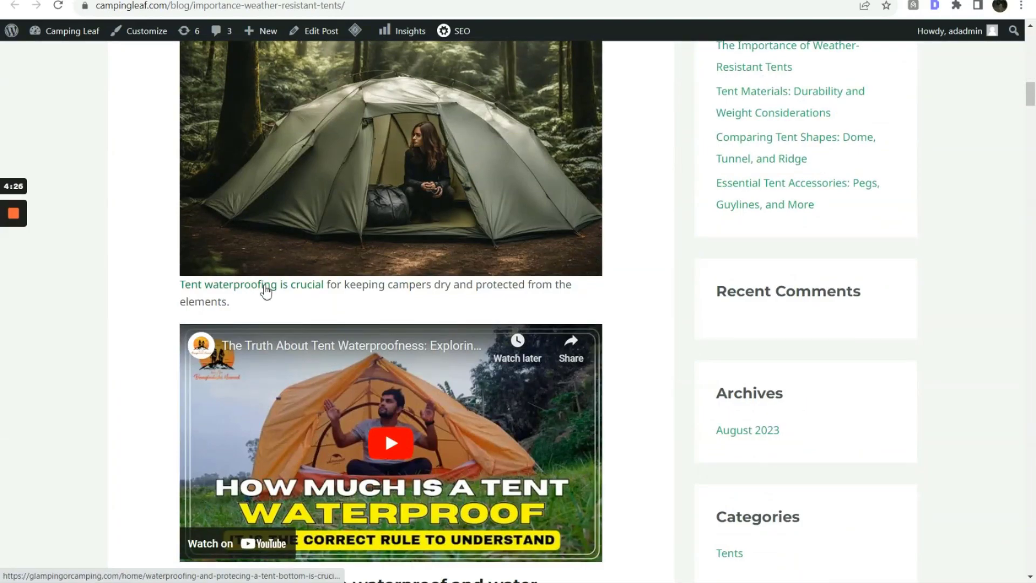
{"action": "scroll", "coordinate": [486, 296], "scroll_direction": "down", "scroll_amount": 20}
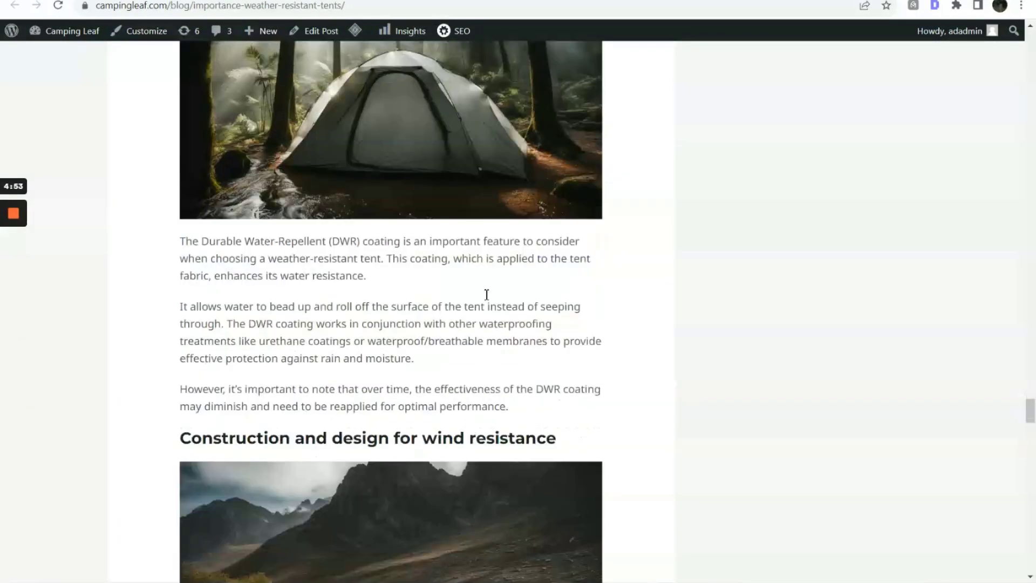
{"action": "scroll", "coordinate": [526, 352], "scroll_direction": "down", "scroll_amount": 1}
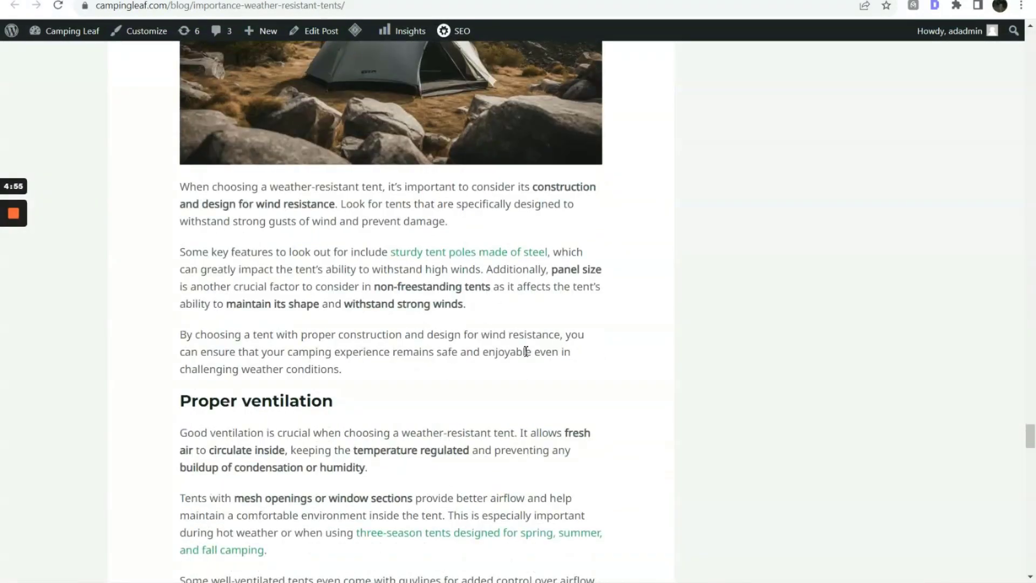
{"action": "right_click", "coordinate": [517, 260]}
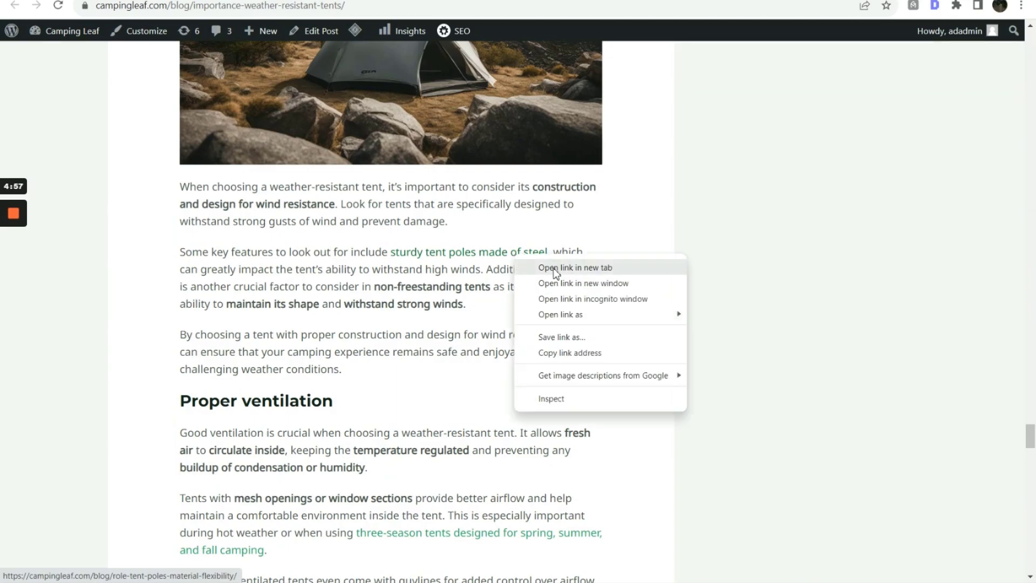
{"action": "left_click", "coordinate": [551, 270]}
In the tent poles article, open the 'durability and weight of a tent' link to Tent Materials in a new tab.
{"action": "key", "text": "ctrl+Tab"}
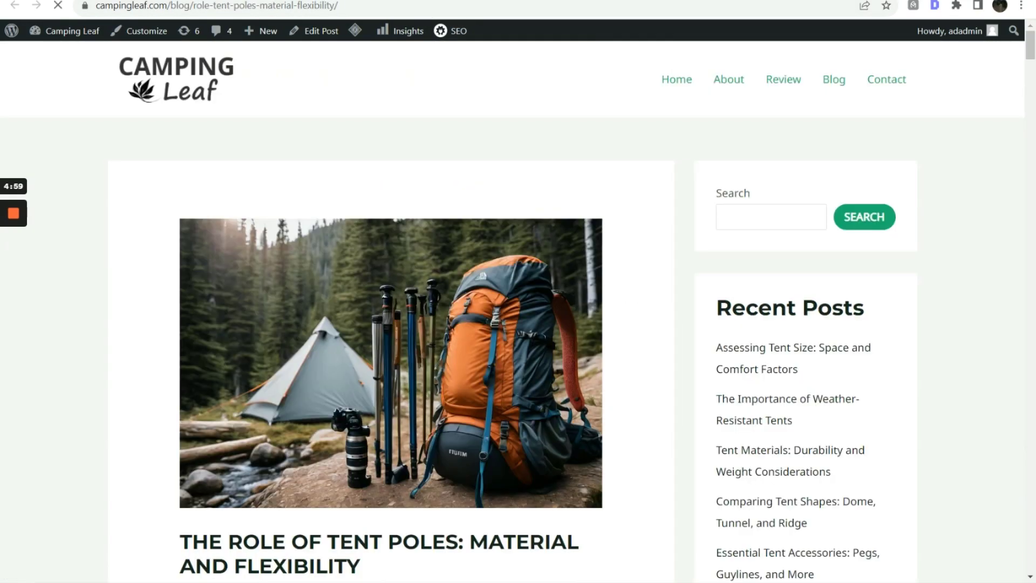
{"action": "scroll", "coordinate": [445, 265], "scroll_direction": "down", "scroll_amount": 5}
{"action": "scroll", "coordinate": [377, 276], "scroll_direction": "down", "scroll_amount": 15}
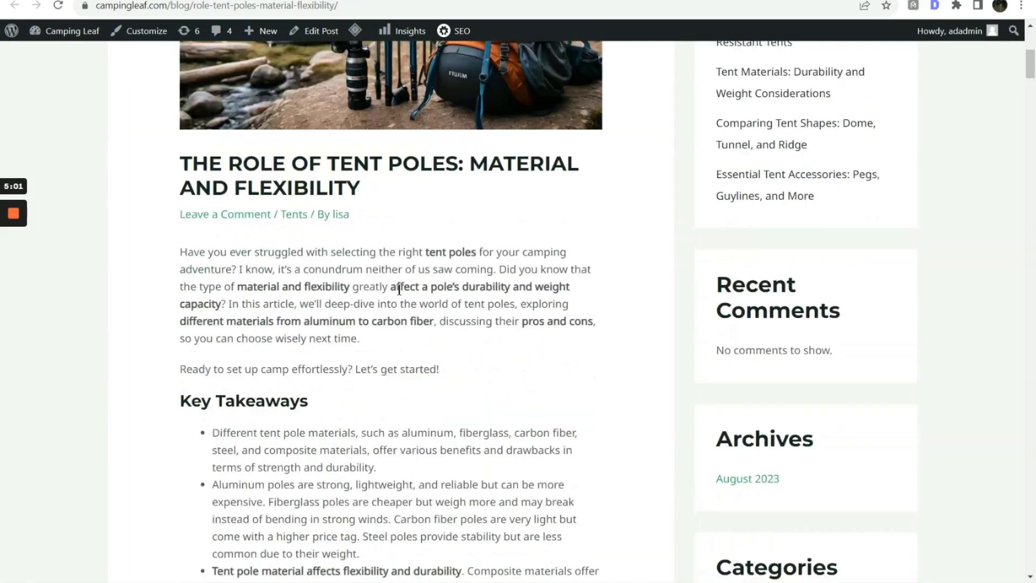
{"action": "scroll", "coordinate": [504, 334], "scroll_direction": "down", "scroll_amount": 6}
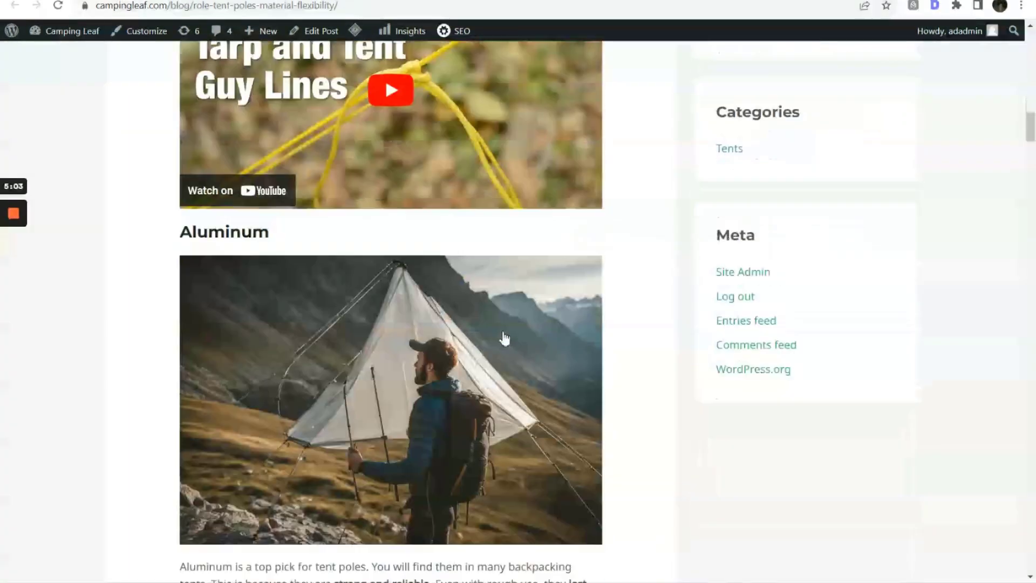
{"action": "scroll", "coordinate": [493, 339], "scroll_direction": "up", "scroll_amount": 5}
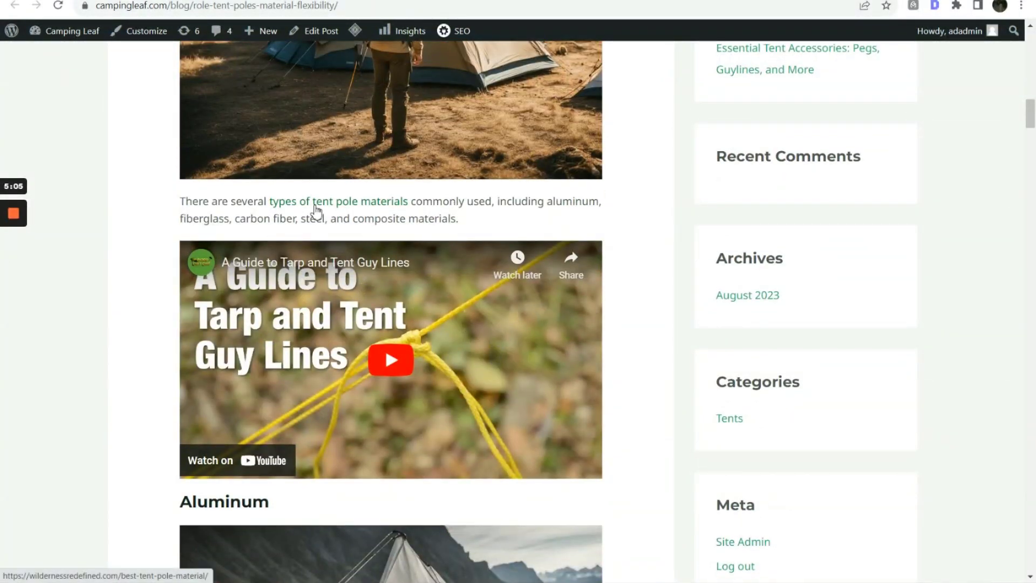
{"action": "scroll", "coordinate": [528, 252], "scroll_direction": "down", "scroll_amount": 5}
{"action": "scroll", "coordinate": [528, 251], "scroll_direction": "down", "scroll_amount": 20}
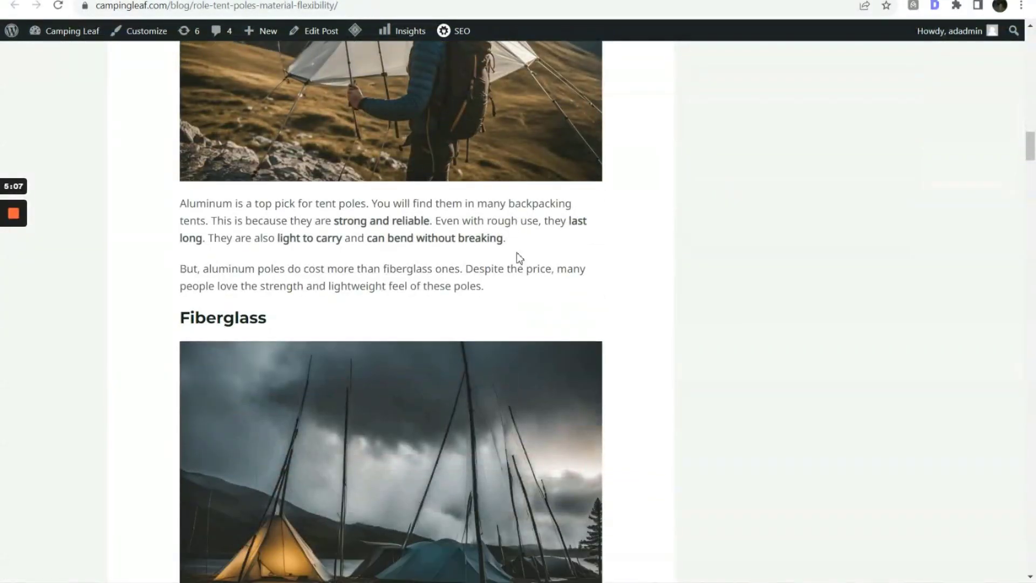
{"action": "scroll", "coordinate": [516, 258], "scroll_direction": "down", "scroll_amount": 19}
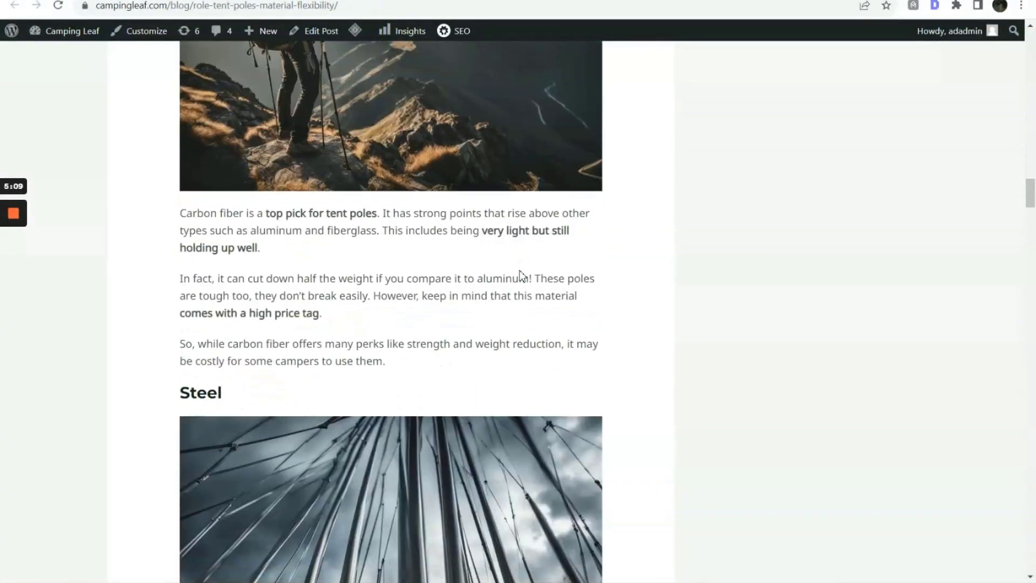
{"action": "scroll", "coordinate": [523, 278], "scroll_direction": "down", "scroll_amount": 11}
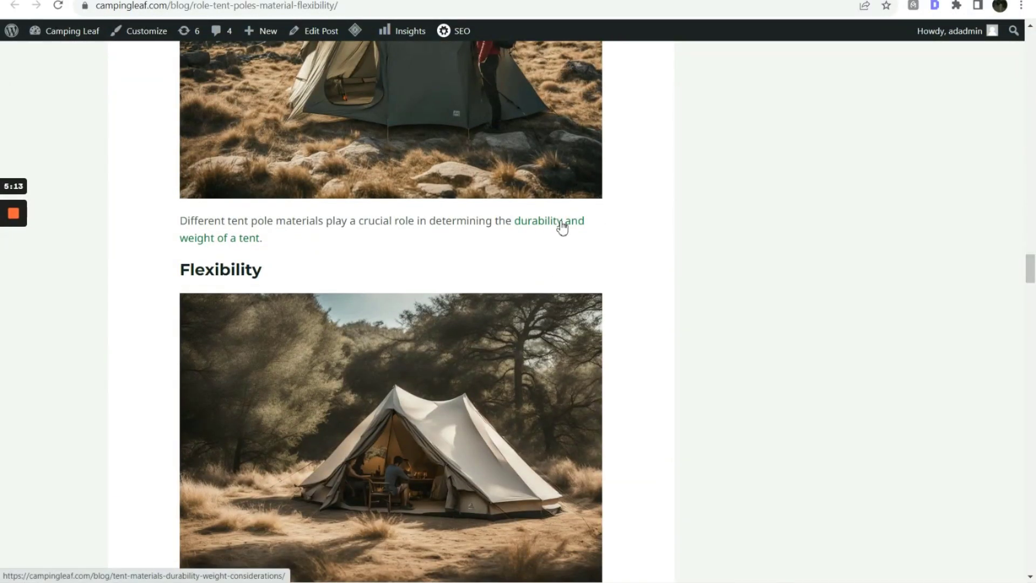
{"action": "right_click", "coordinate": [561, 222]}
{"action": "left_click", "coordinate": [594, 234]}
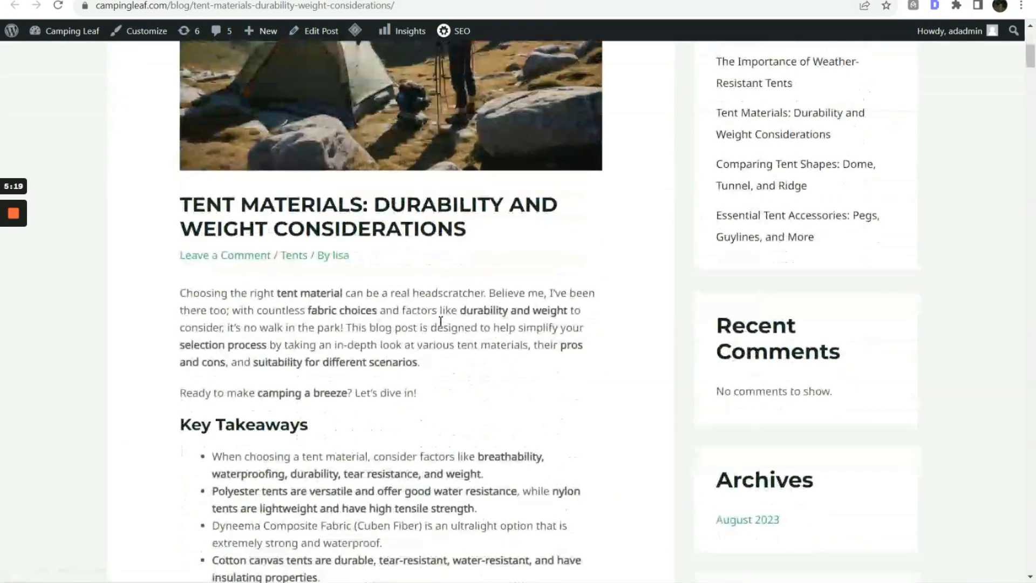
{"action": "scroll", "coordinate": [543, 365], "scroll_direction": "down", "scroll_amount": 15}
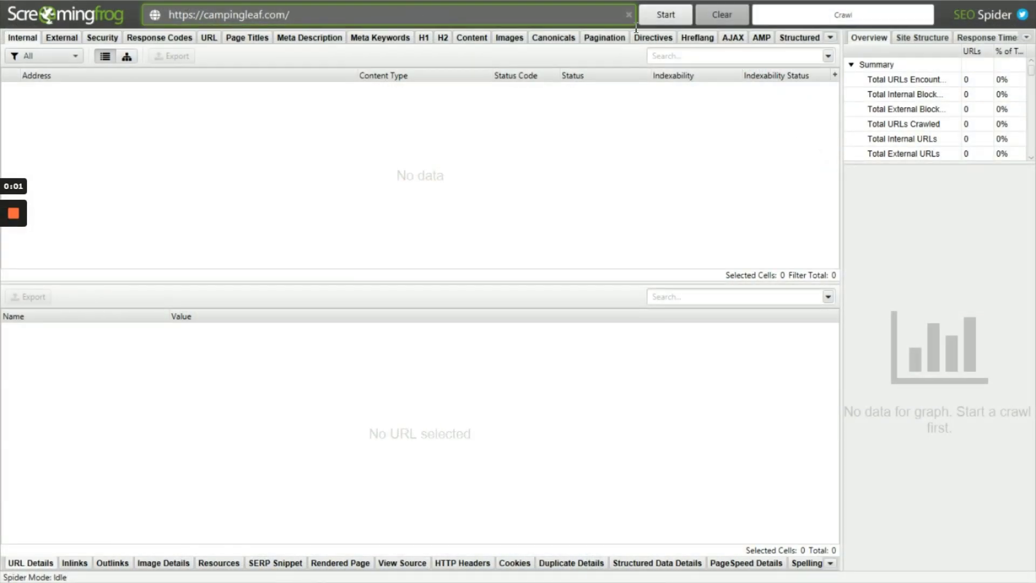
{"action": "left_click", "coordinate": [664, 16]}
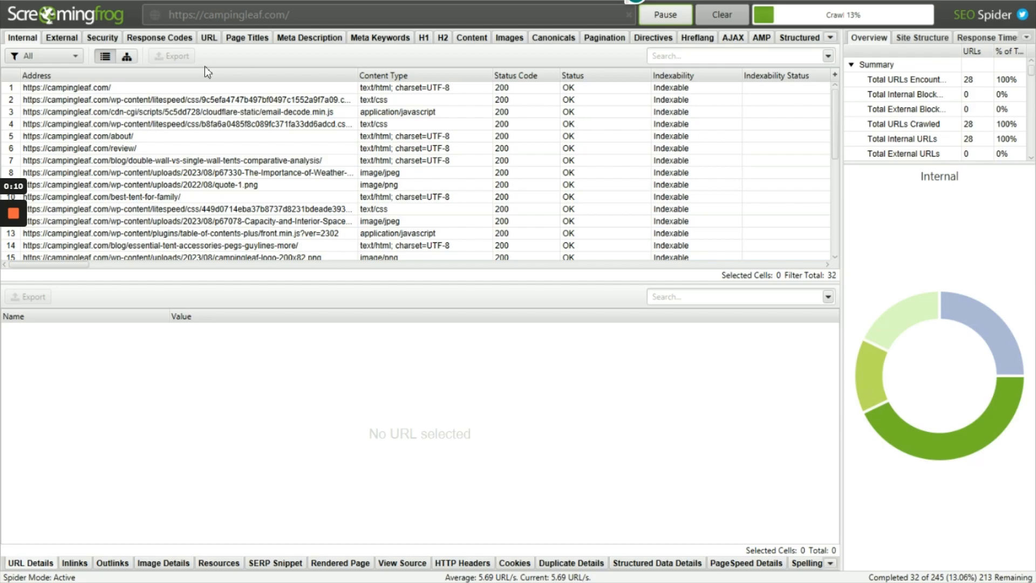
{"action": "left_click", "coordinate": [43, 56]}
{"action": "left_click", "coordinate": [36, 93]}
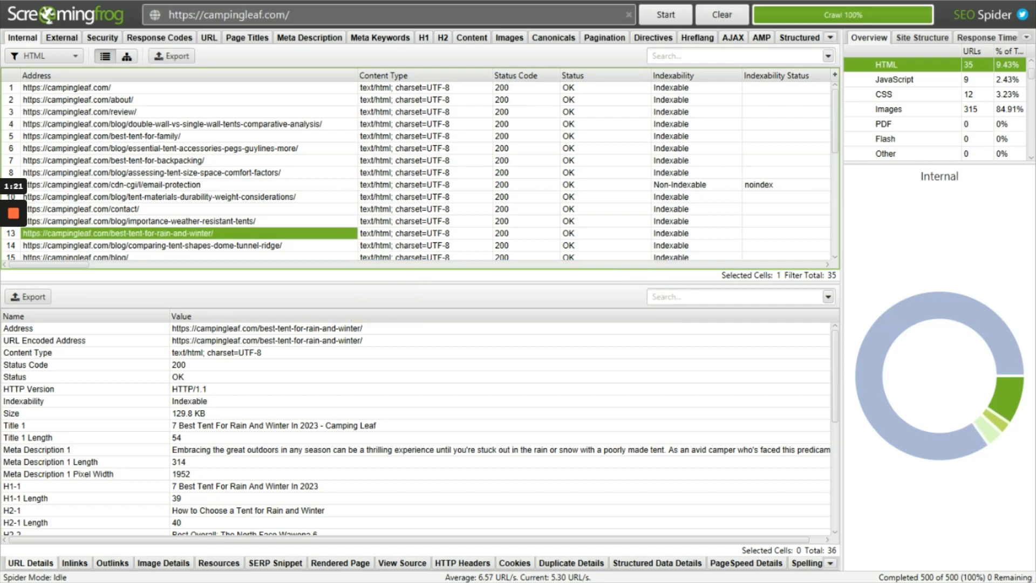
Sort by address and review inlinks to best-tent-for-backpacking, including the 'best ultralight backpacking tent' anchor.
{"action": "left_click", "coordinate": [143, 125]}
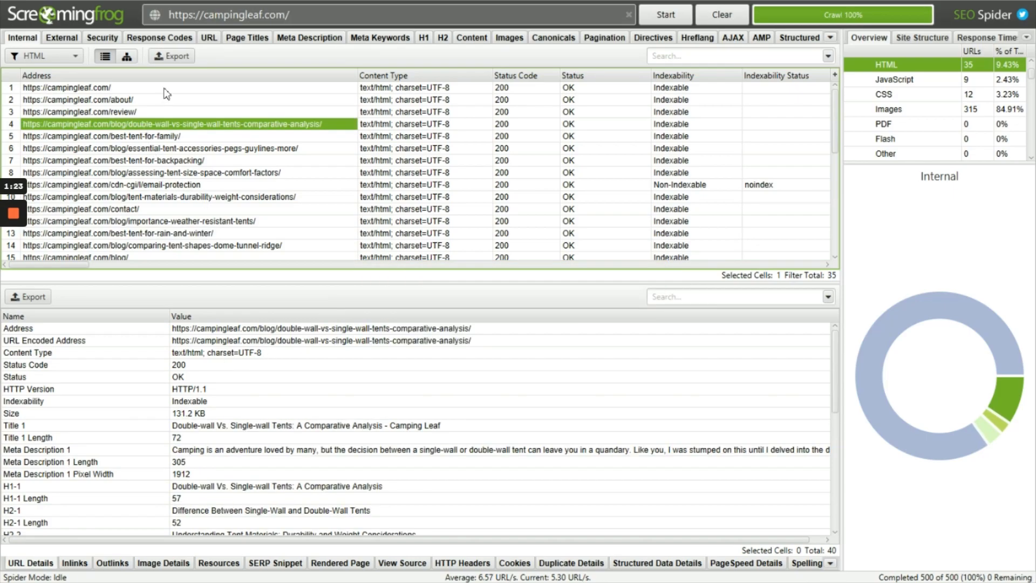
{"action": "left_click", "coordinate": [170, 81]}
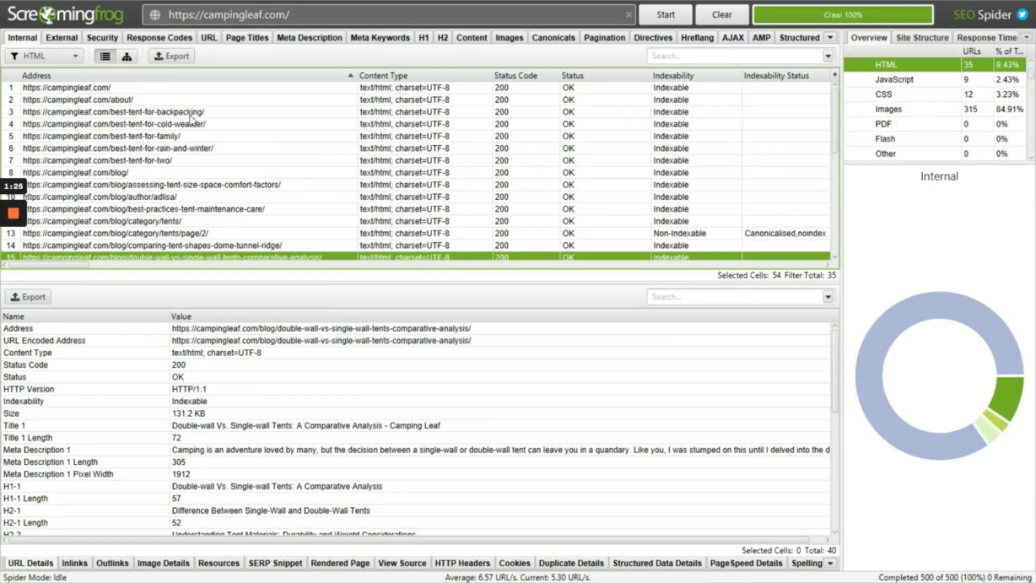
{"action": "left_click", "coordinate": [191, 112]}
{"action": "left_click", "coordinate": [75, 563]}
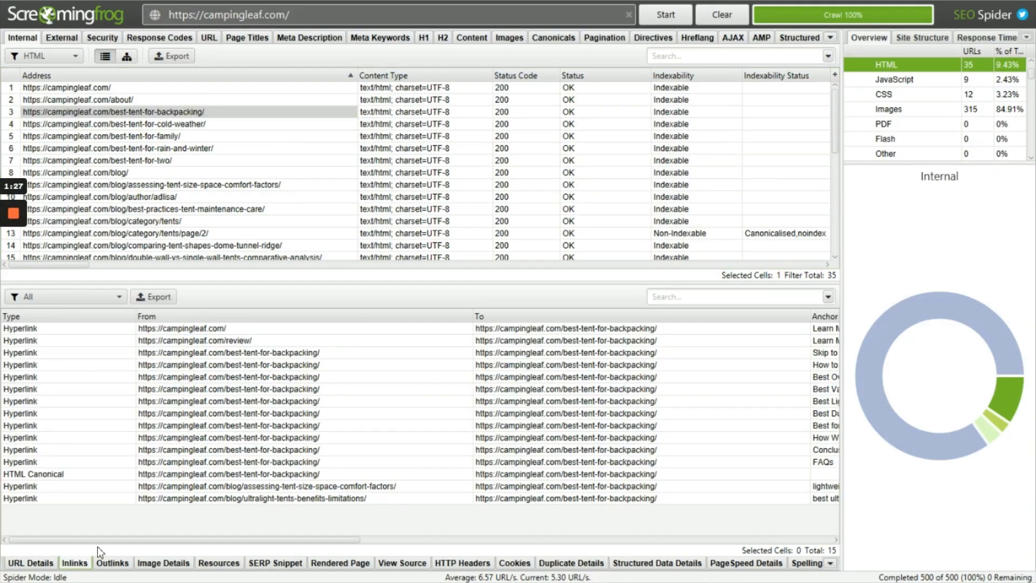
{"action": "left_click", "coordinate": [285, 488]}
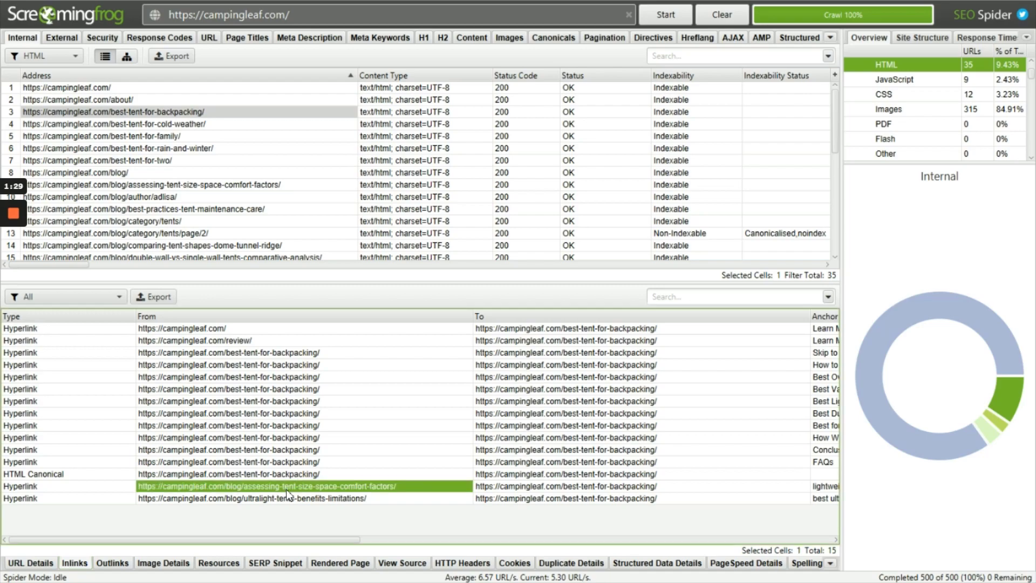
{"action": "left_click", "coordinate": [331, 500]}
{"action": "left_click_drag", "start_coordinate": [318, 540], "coordinate": [393, 541]}
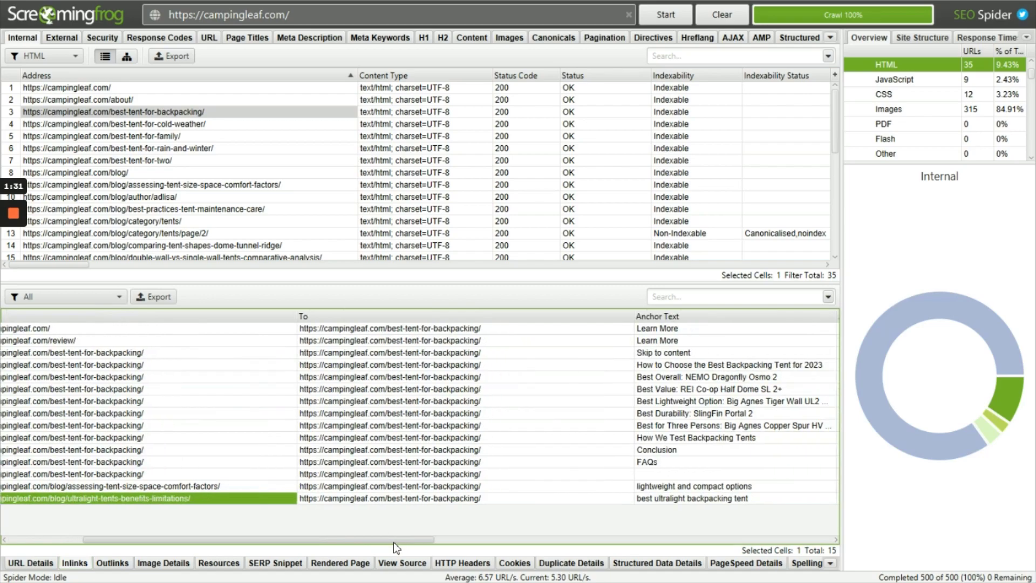
{"action": "left_click", "coordinate": [672, 500]}
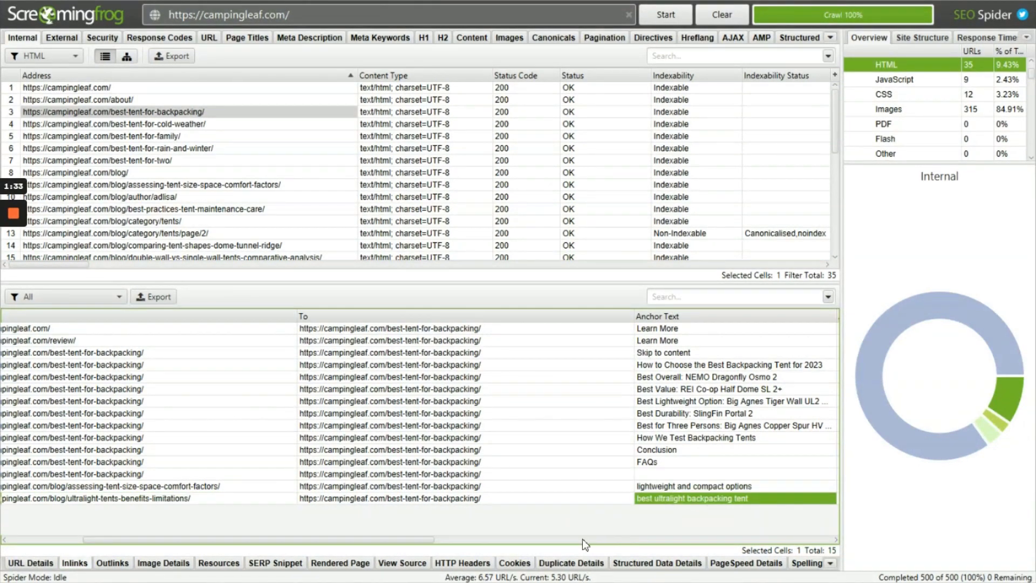
{"action": "left_click_drag", "start_coordinate": [399, 539], "coordinate": [270, 535]}
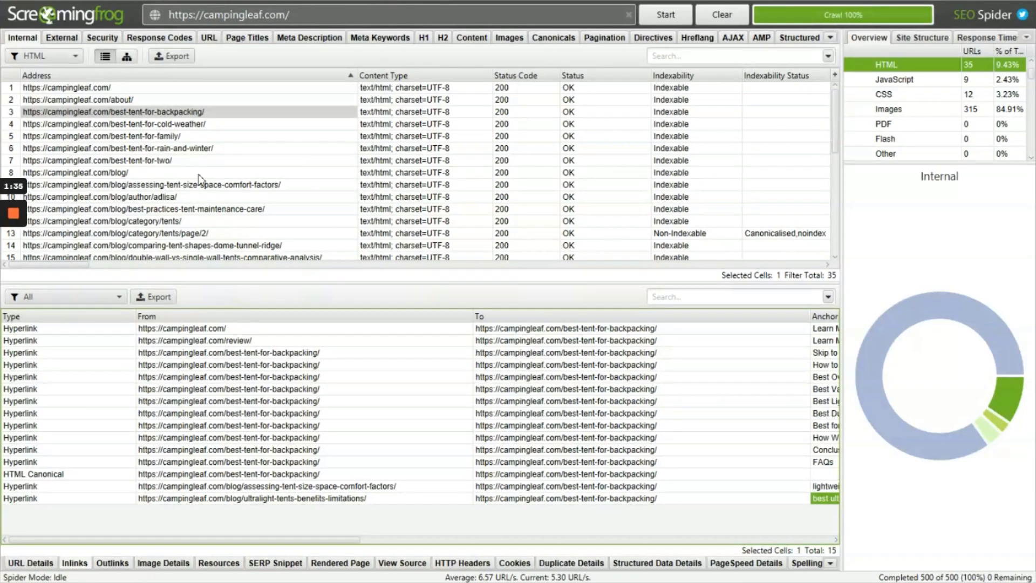
Review inlinks to best-tent-for-cold-weather, checking the 'snowy adventures' and 'winter and extreme weather camping' anchors.
{"action": "left_click", "coordinate": [176, 127]}
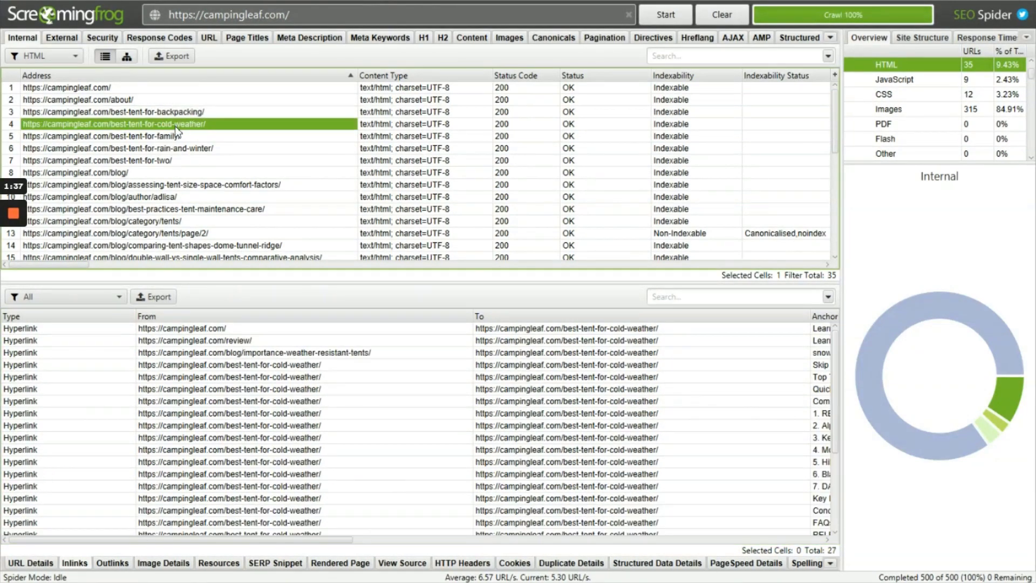
{"action": "left_click", "coordinate": [324, 353]}
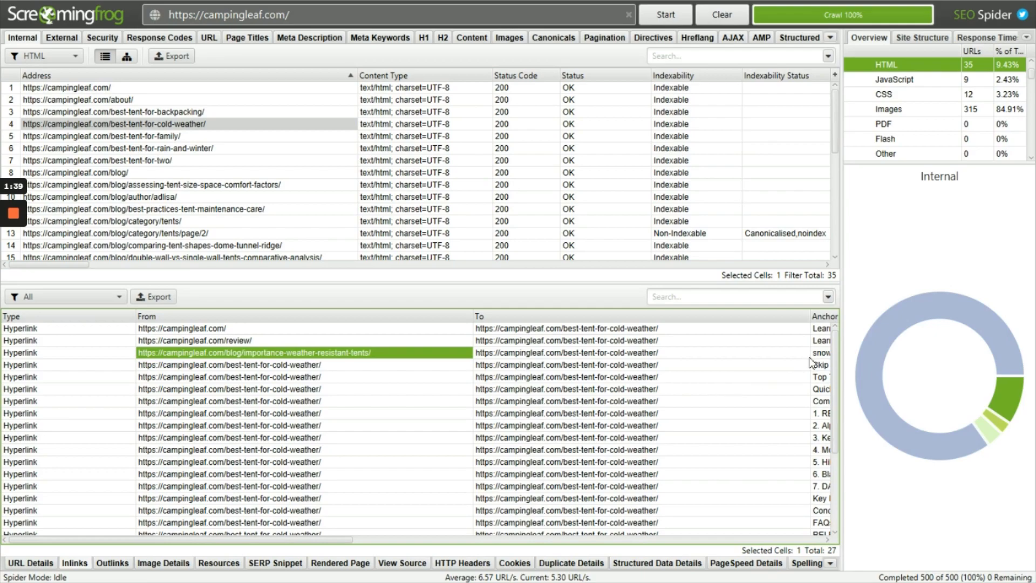
{"action": "left_click_drag", "start_coordinate": [809, 319], "coordinate": [700, 318]}
{"action": "left_click", "coordinate": [728, 354]}
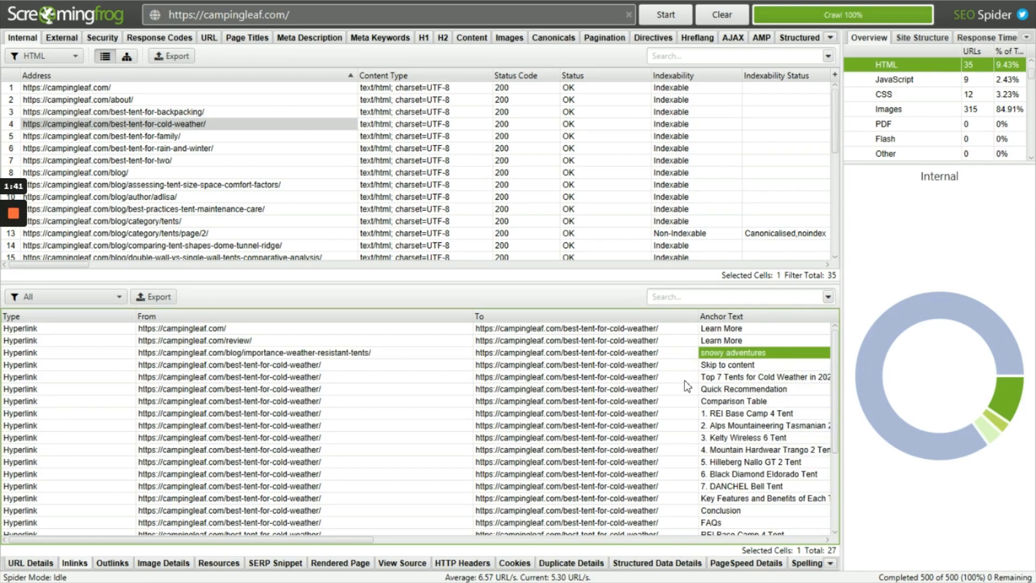
{"action": "scroll", "coordinate": [328, 459], "scroll_direction": "down", "scroll_amount": 3}
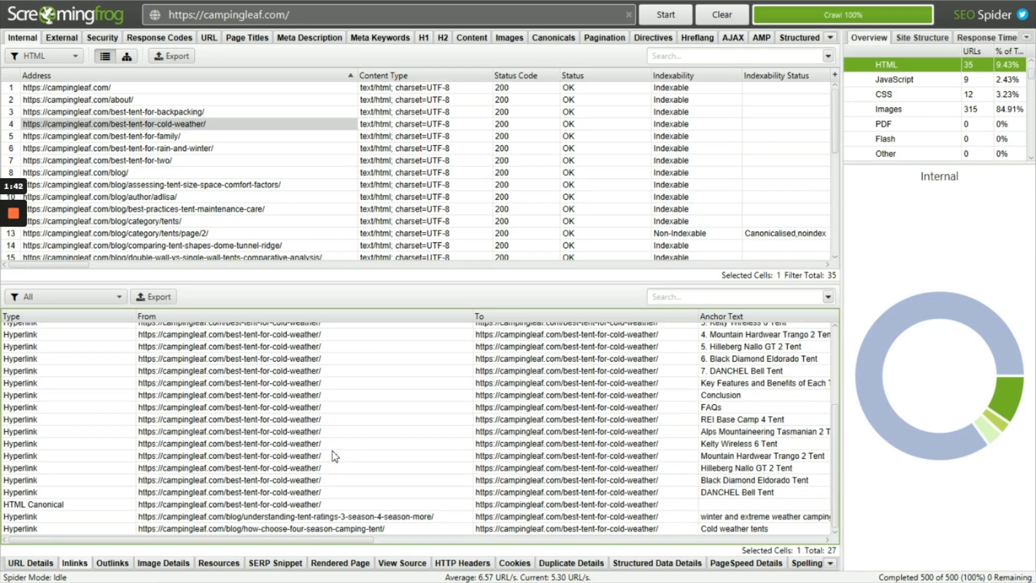
{"action": "left_click", "coordinate": [336, 520]}
{"action": "left_click", "coordinate": [747, 518]}
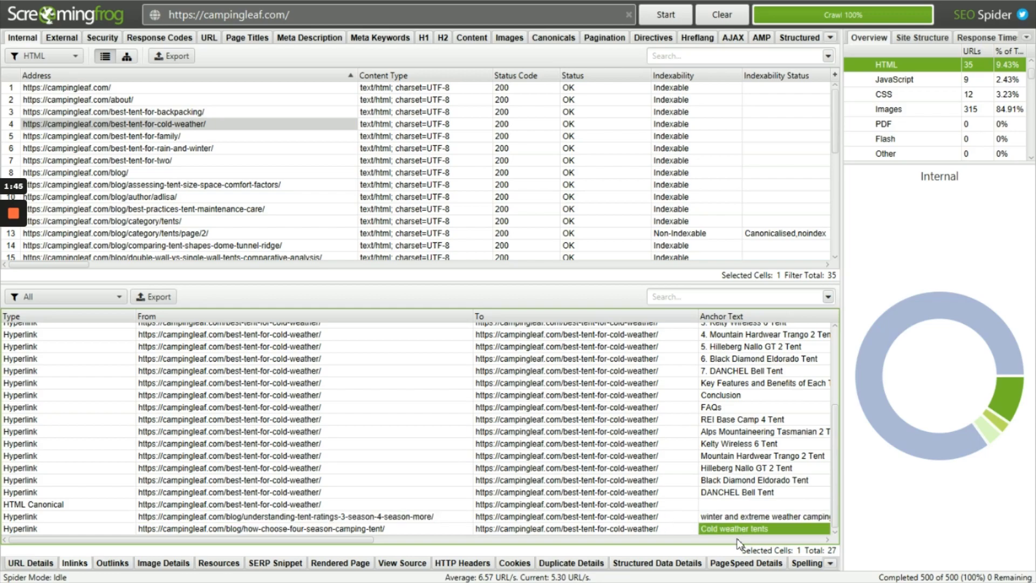